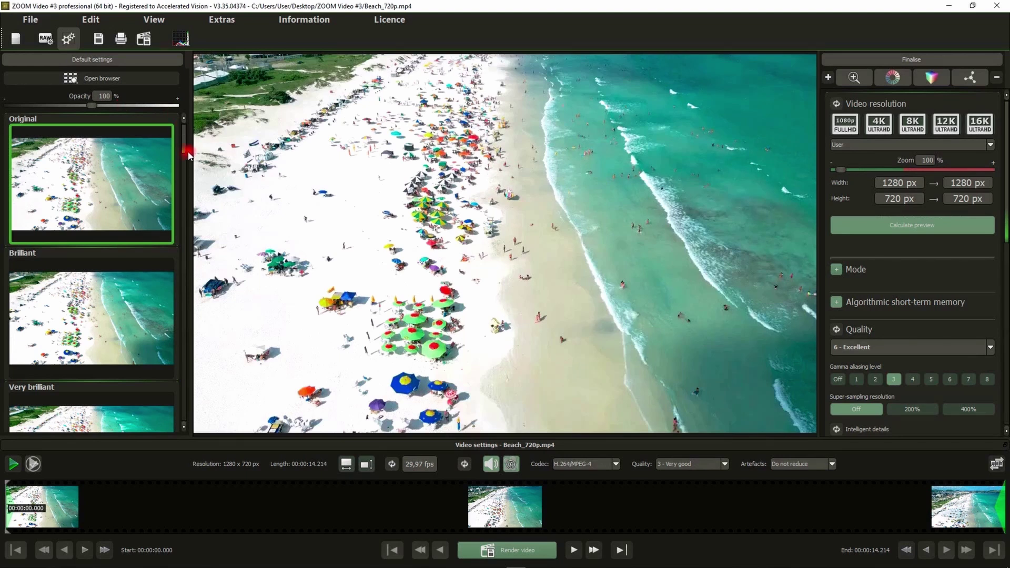
Try several presets in the list, including Bright and detailed, Very colourful and Cool, and return to the Original preset
left_click_drag(184, 139, 187, 198)
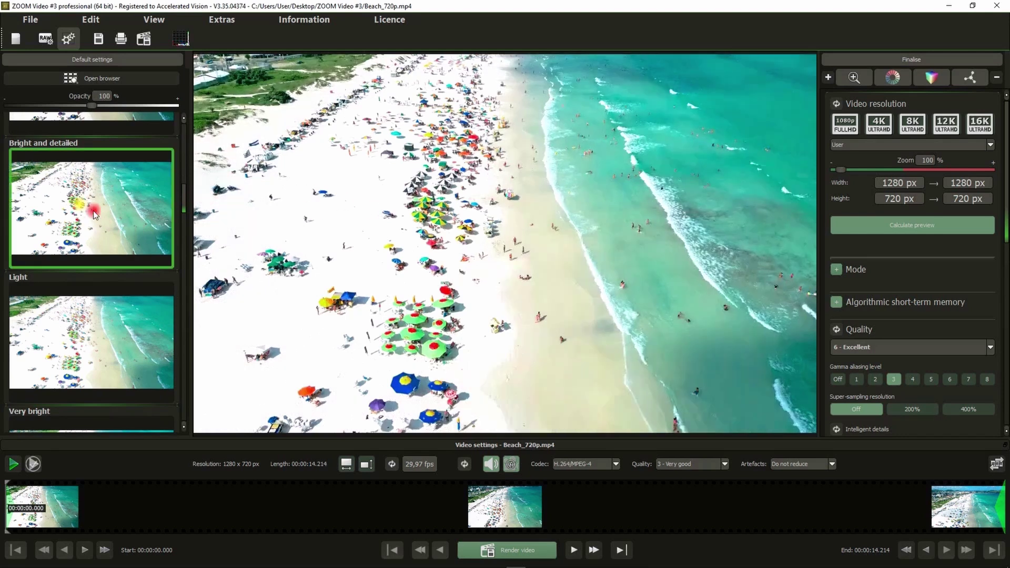
scroll(56, 325, "down", 5)
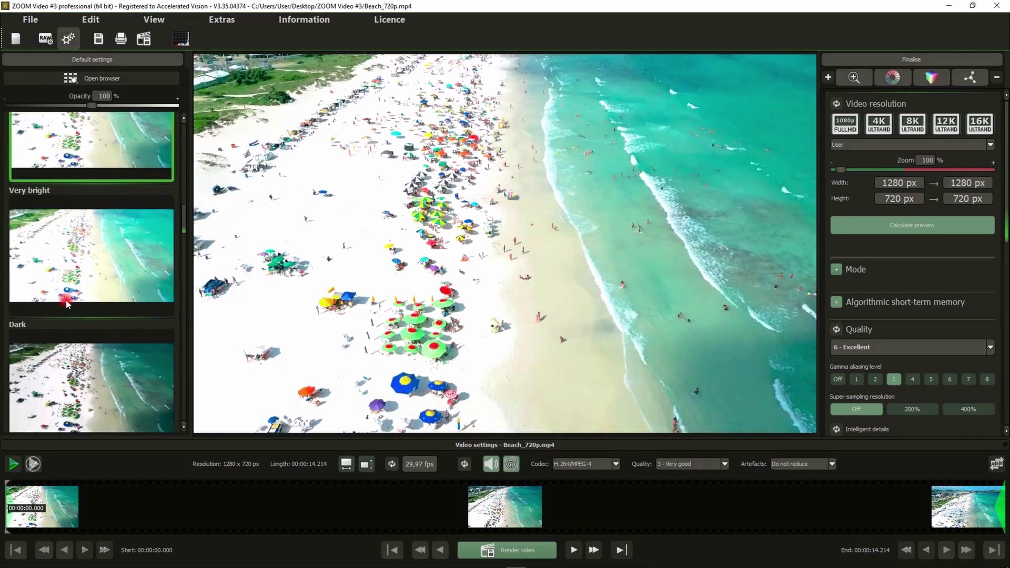
scroll(92, 266, "down", 12)
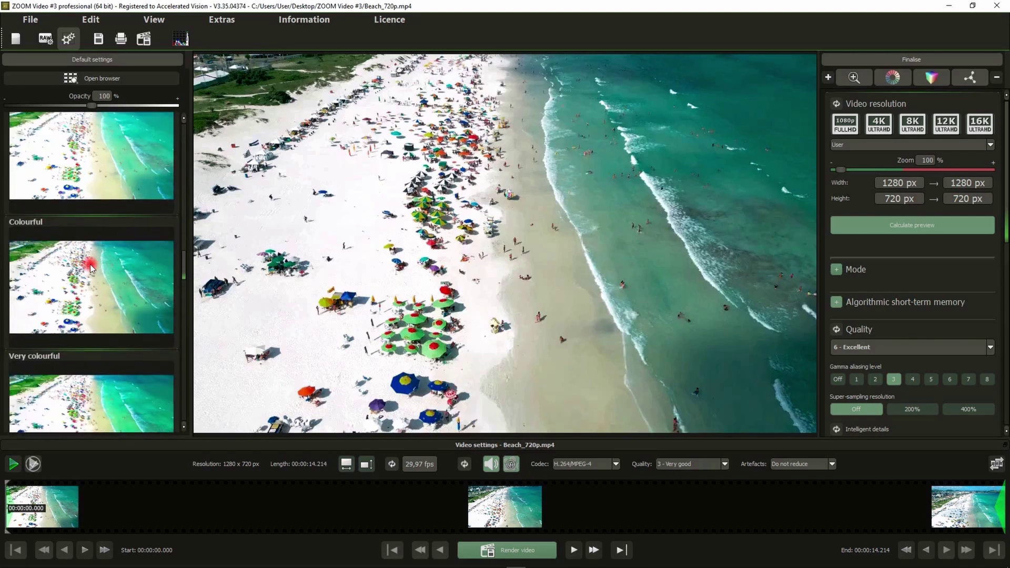
scroll(87, 285, "down", 5)
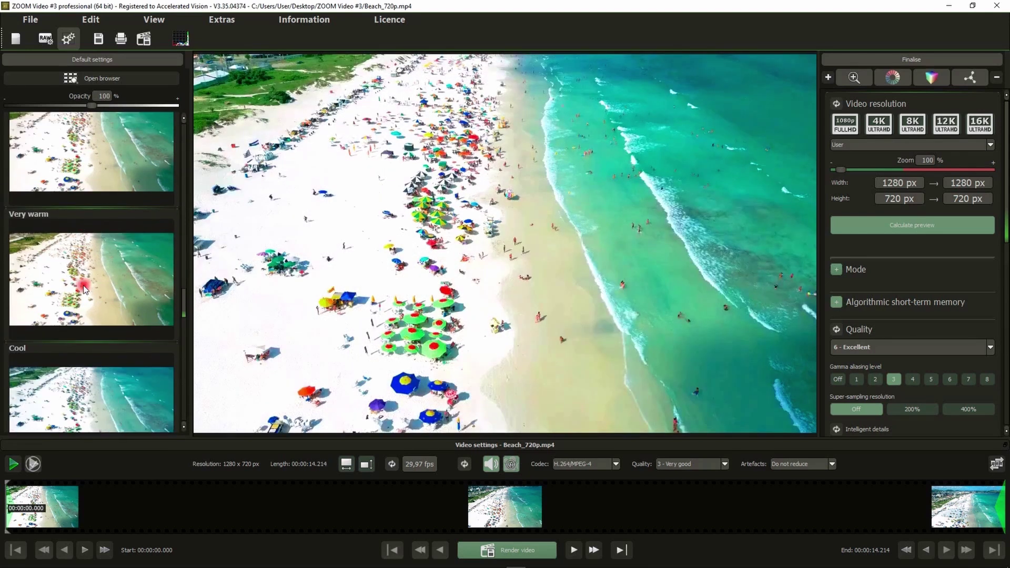
scroll(90, 281, "down", 3)
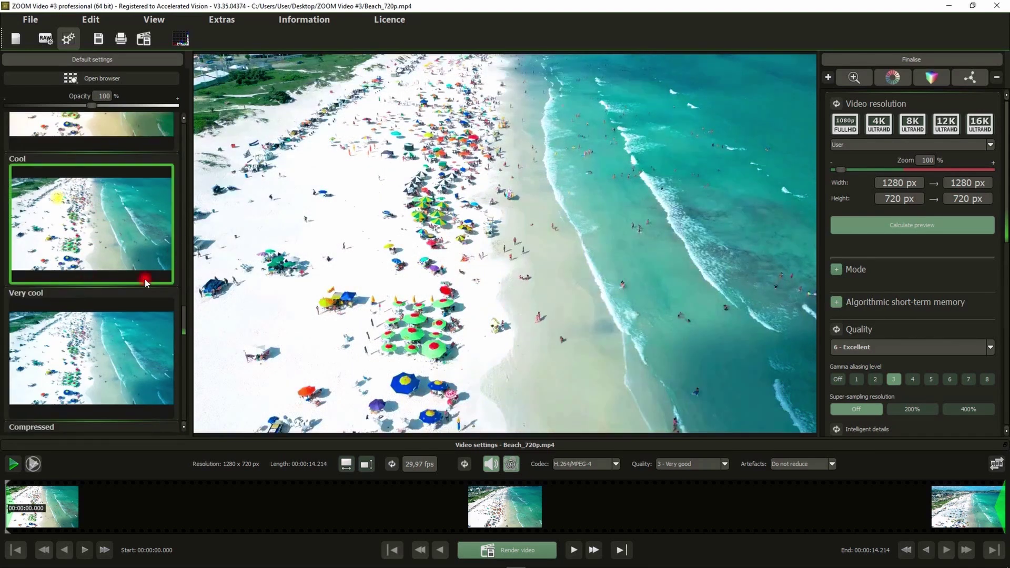
left_click_drag(183, 323, 172, 126)
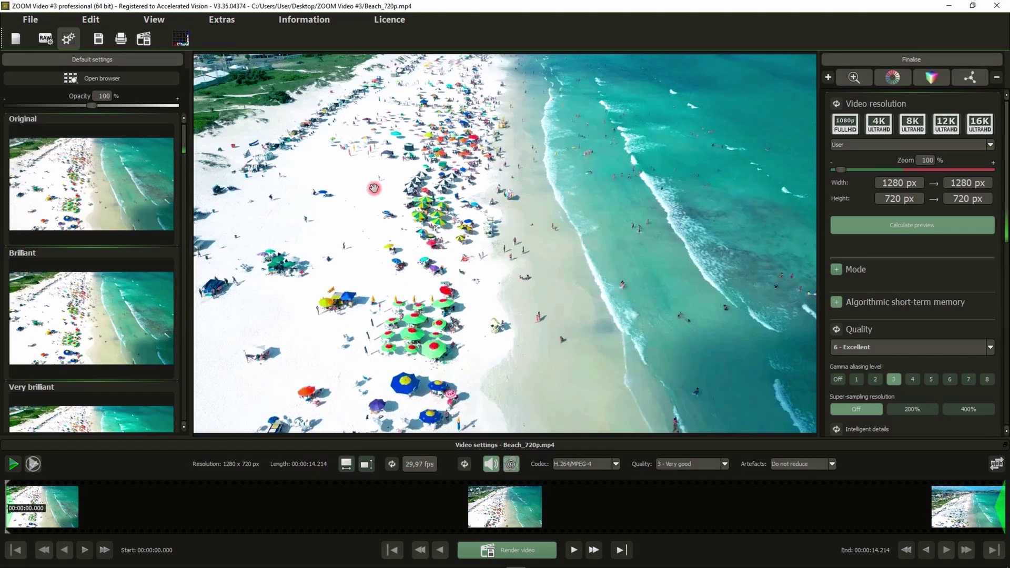
left_click(75, 187)
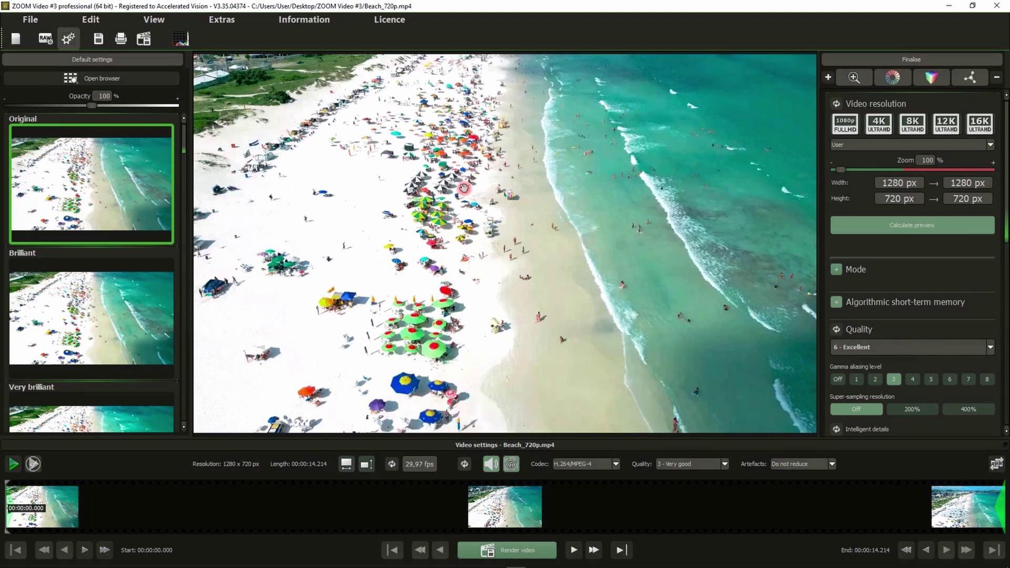
Try Full HD and a custom output width of 2560 px, and settle on the 4K UltraHD video resolution
left_click(845, 124)
left_click(877, 126)
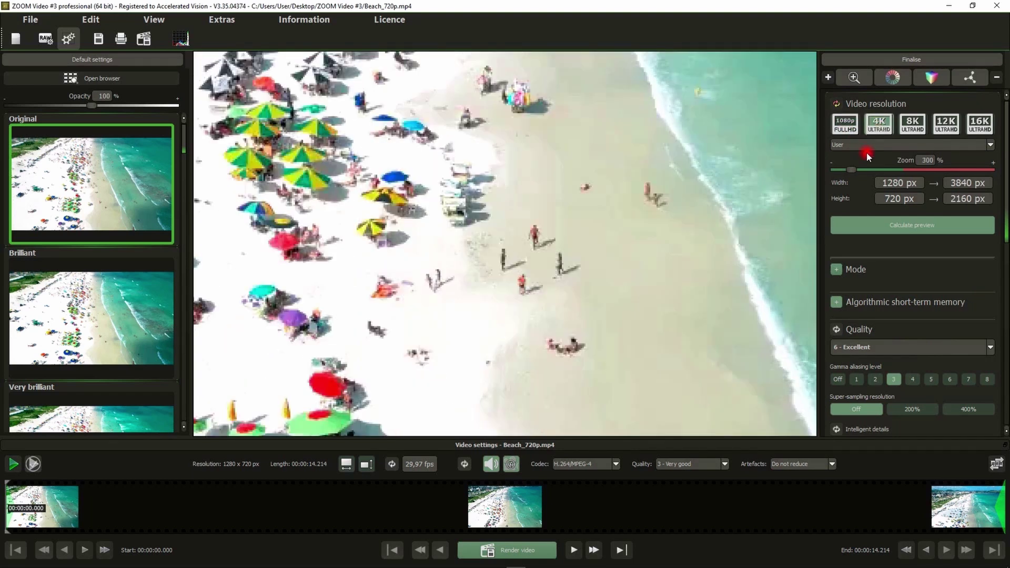
left_click_drag(945, 184, 1000, 182)
type("2560")
key("Tab")
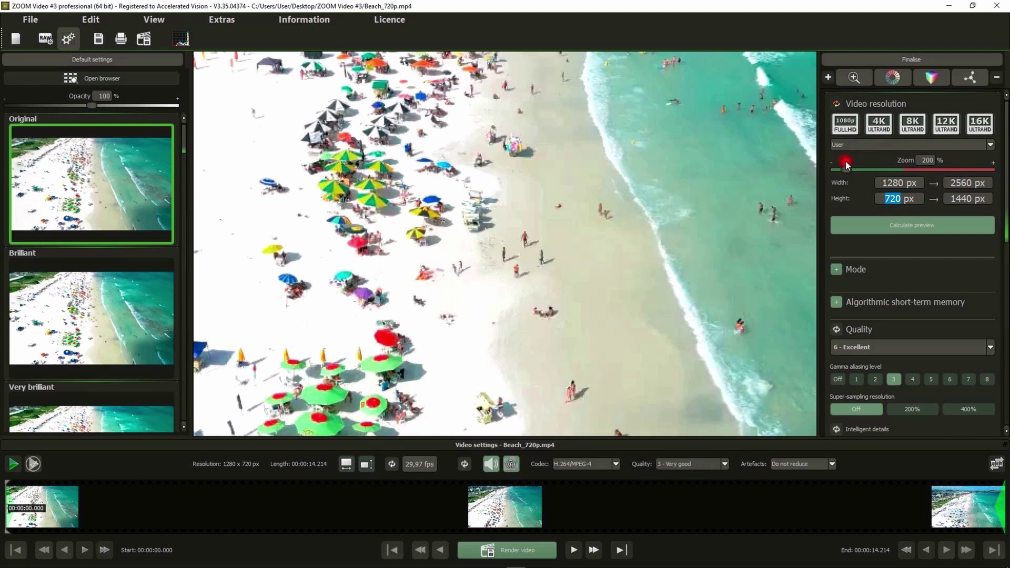
left_click(879, 124)
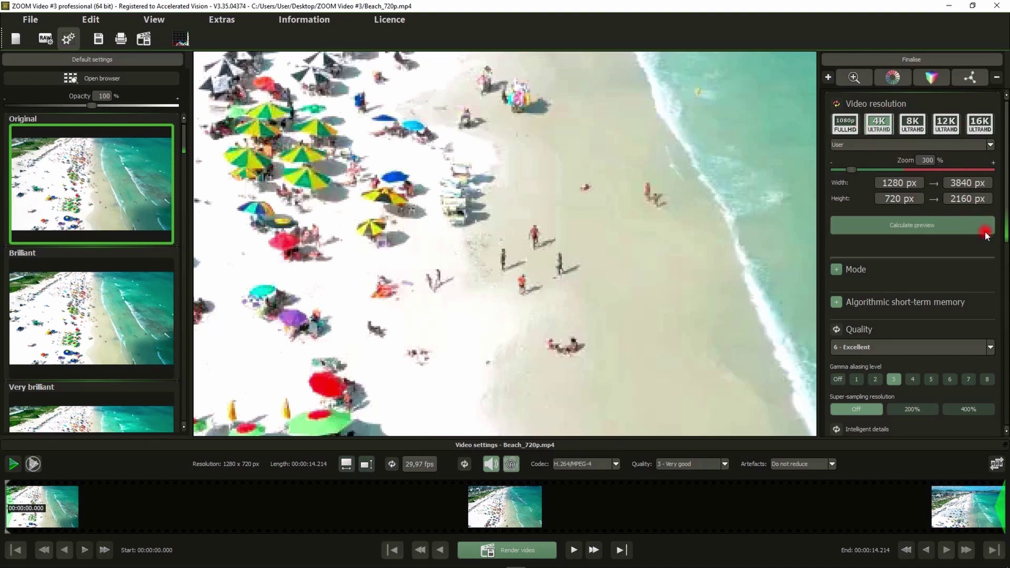
Calculate a preview of the upscaled video and compare it side by side with the original using the magnifier
left_click_drag(1007, 189, 1007, 238)
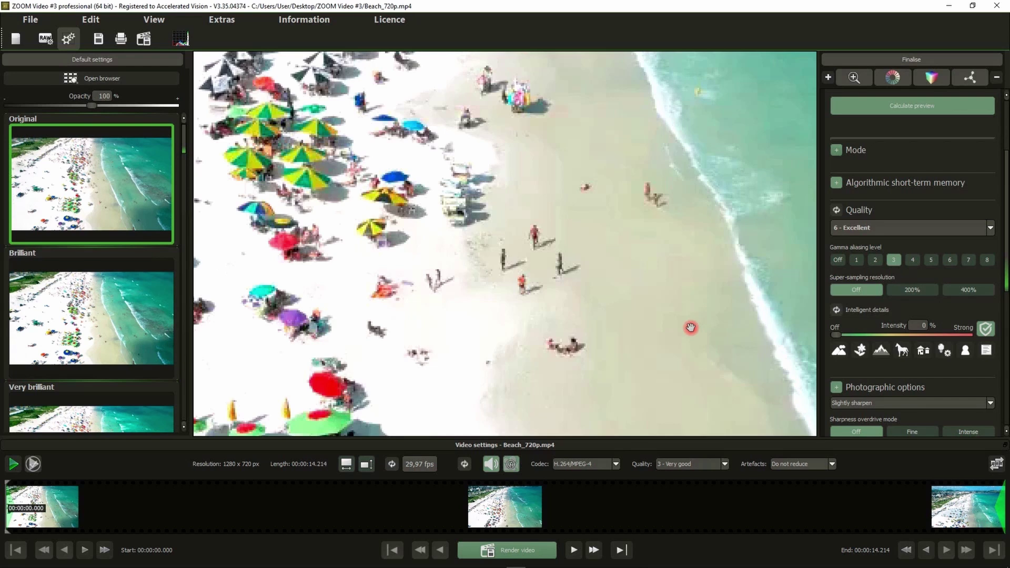
left_click(880, 106)
left_click_drag(593, 244, 620, 225)
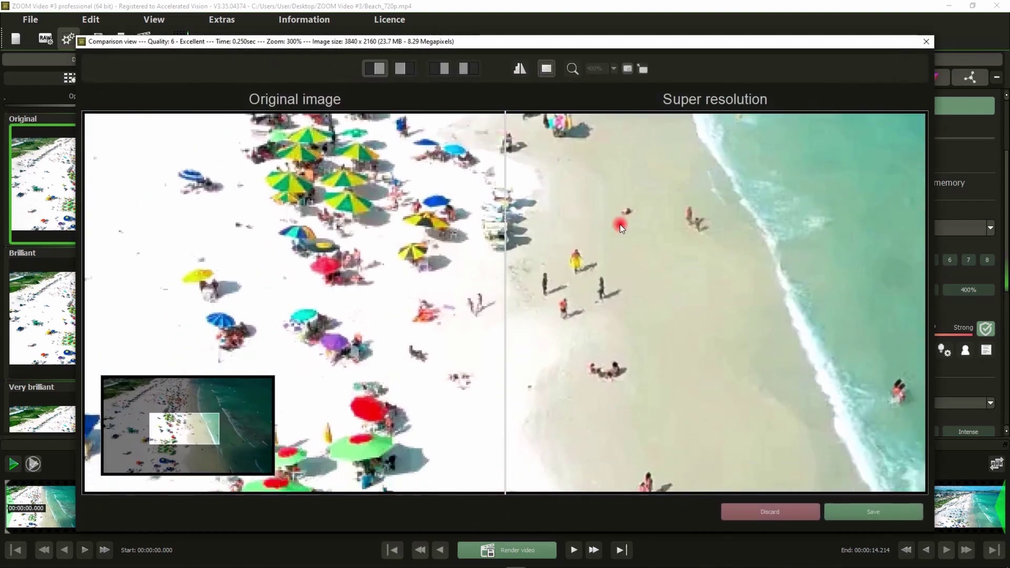
left_click(573, 69)
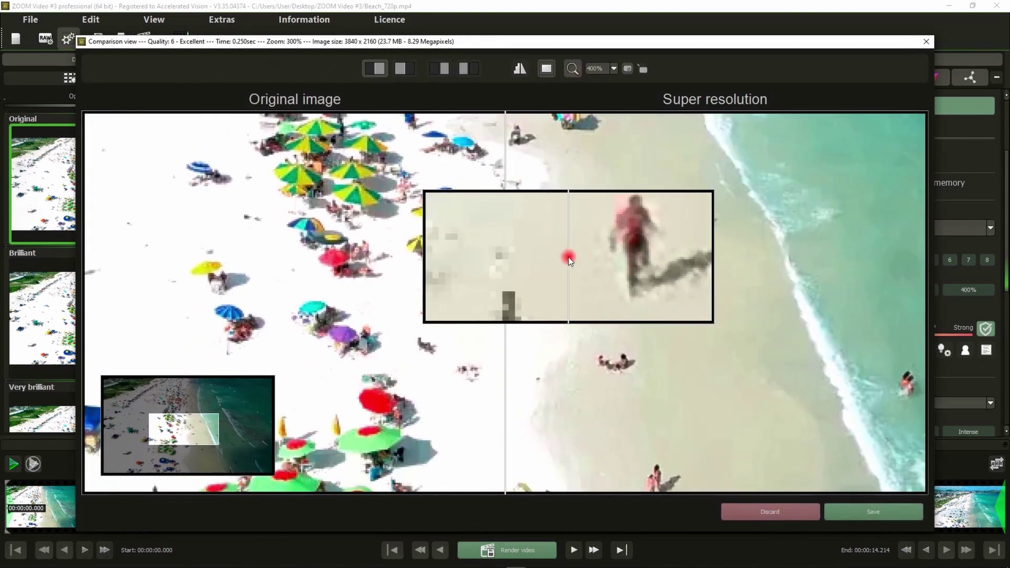
left_click(444, 70)
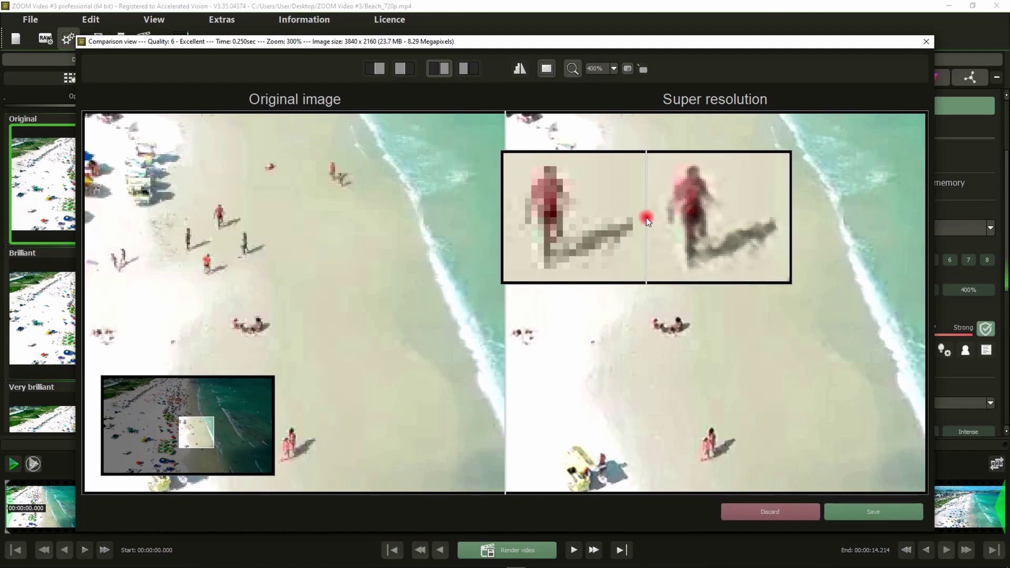
Set the comparison magnifier to 300%, examine the people on the beach, and discard the preview
scroll(647, 216, "down", 2)
scroll(646, 217, "up", 2)
scroll(646, 217, "down", 2)
scroll(646, 217, "up", 1)
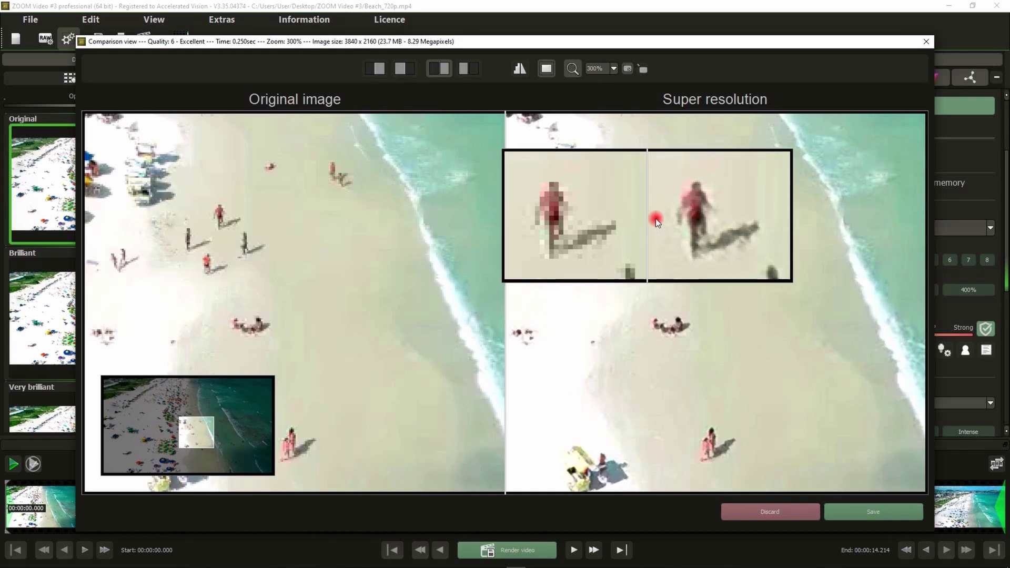
left_click(737, 508)
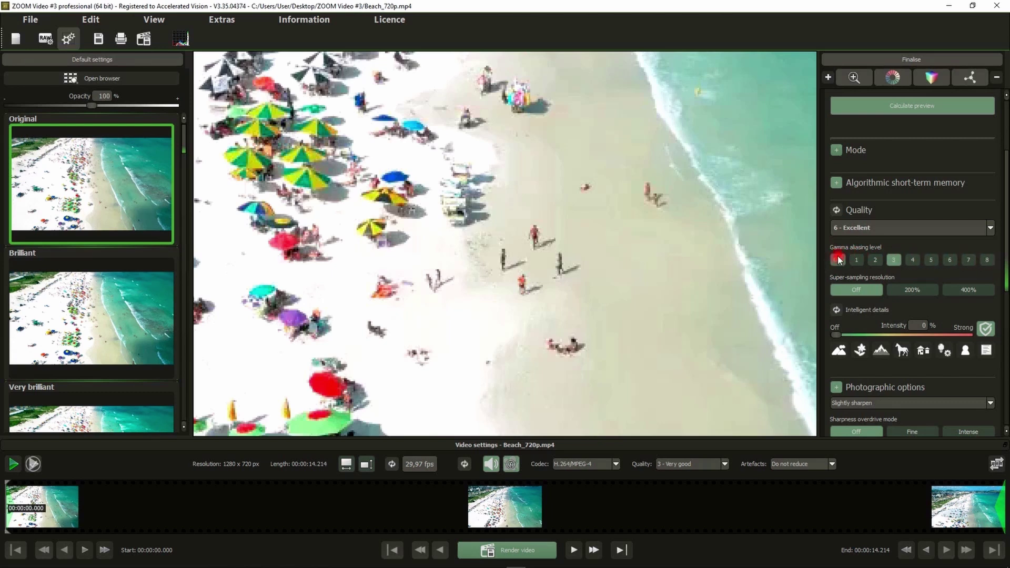
Try gamma aliasing level 6 in a magnified comparison preview, discard the preview, and reset the quality settings
left_click(949, 260)
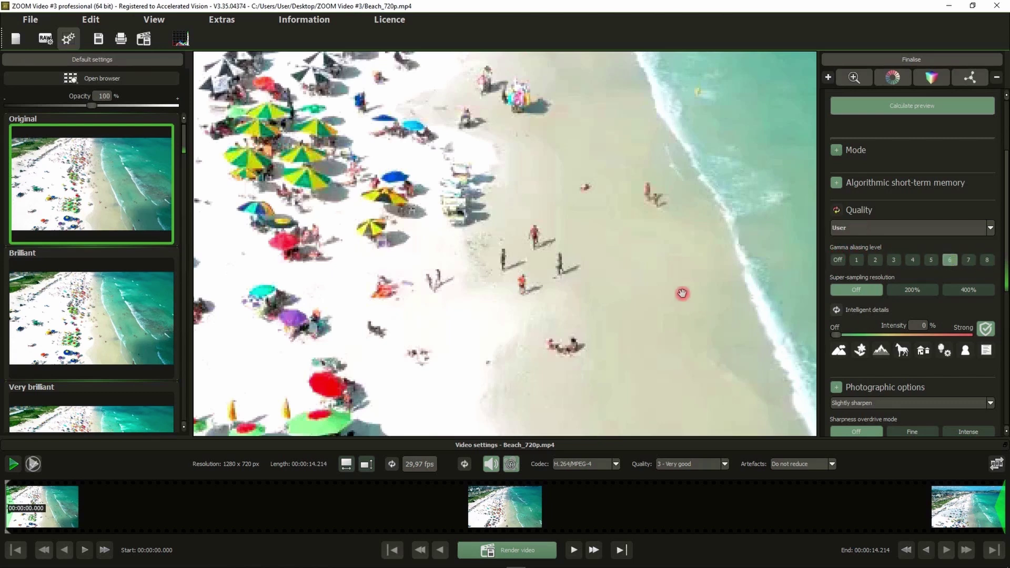
left_click(890, 105)
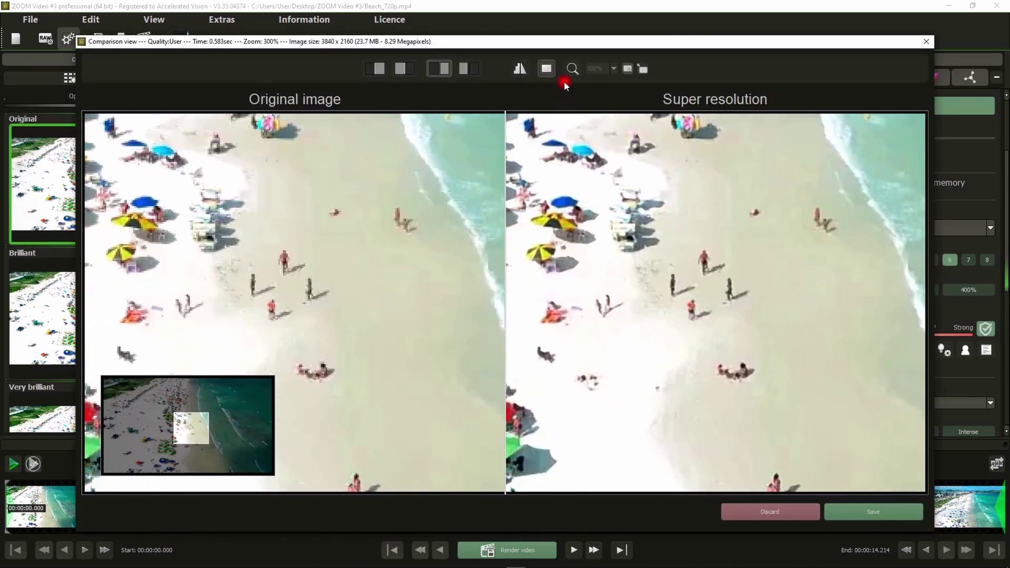
left_click(572, 69)
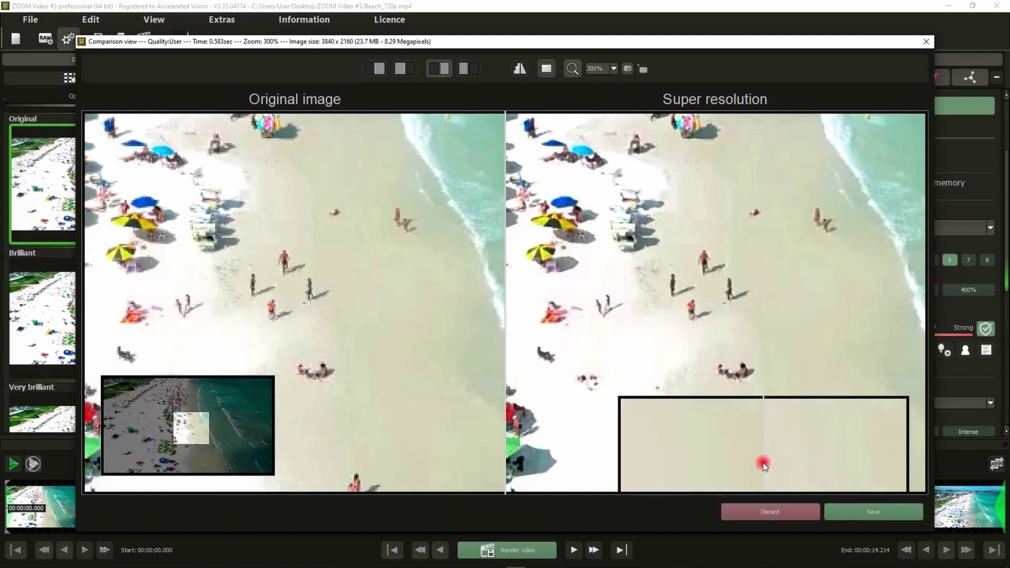
left_click(764, 513)
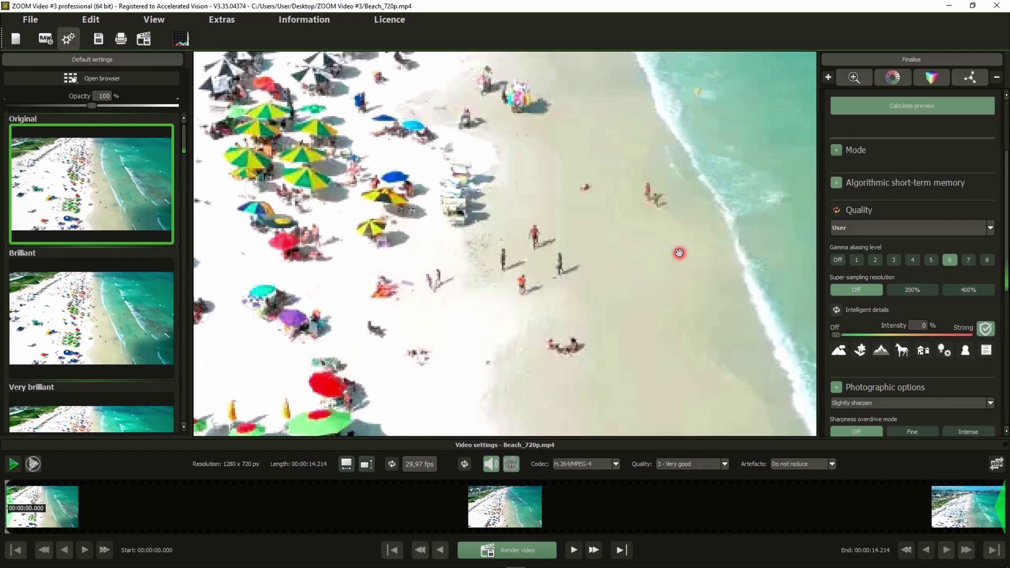
left_click(884, 227)
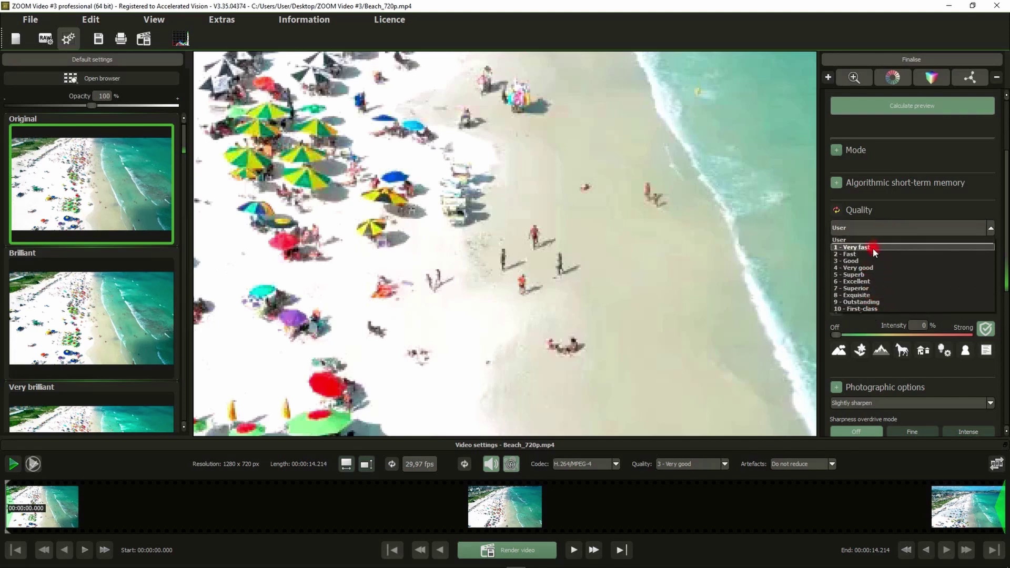
left_click(835, 212)
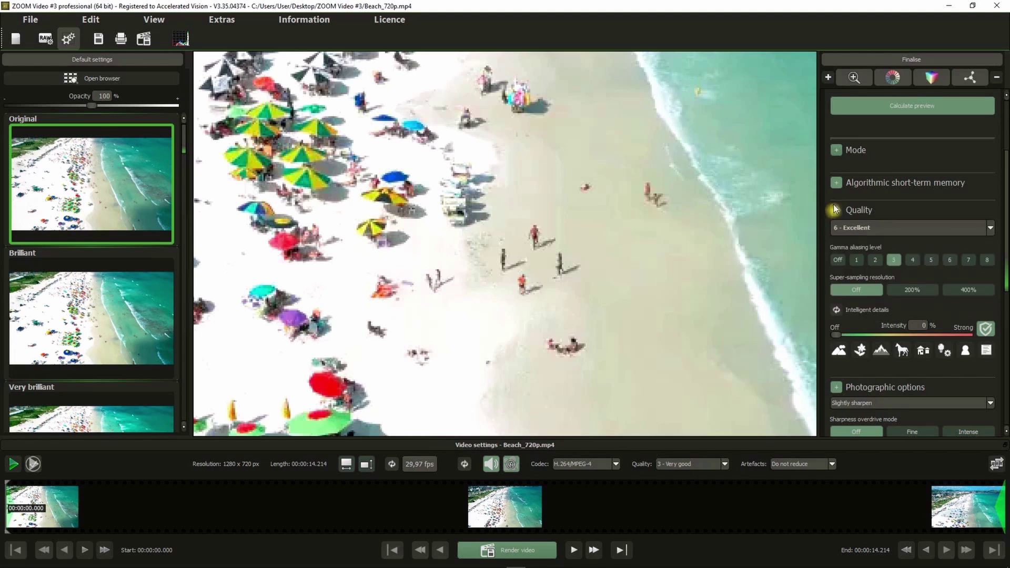
Try the 9 - Outstanding quality preset in a magnified comparison preview, discard it, and reset the quality settings
left_click(856, 231)
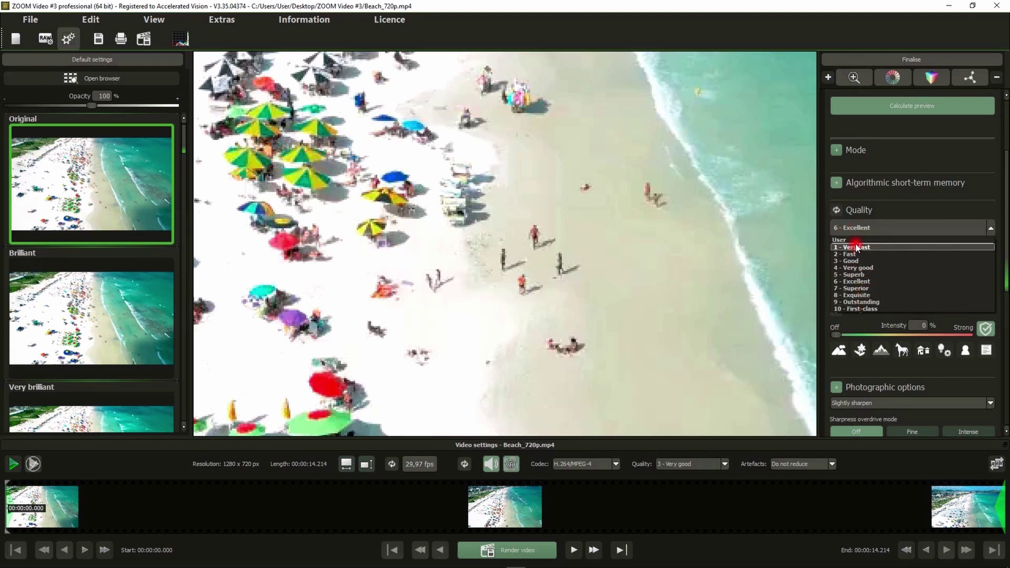
left_click(856, 302)
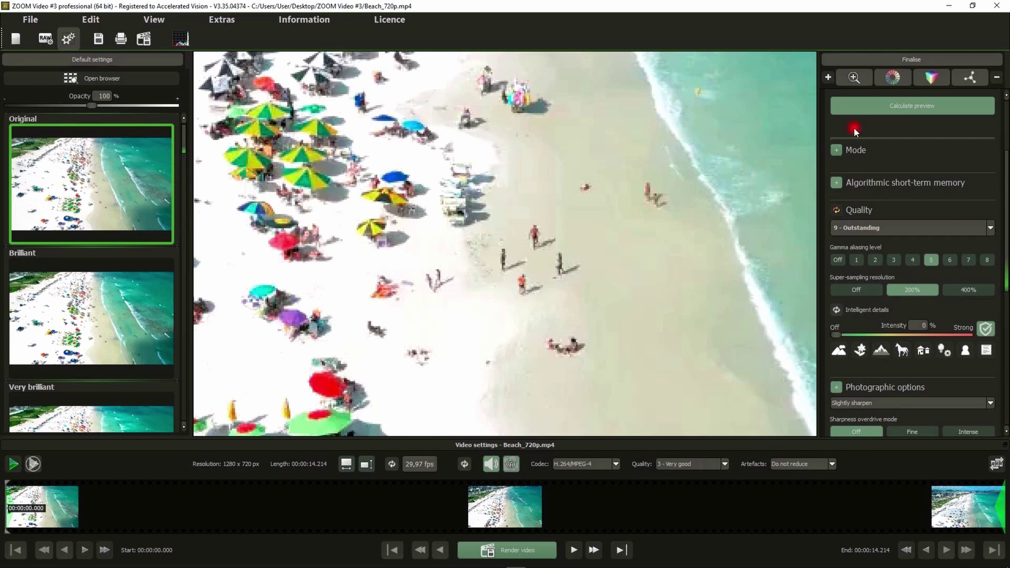
left_click(892, 110)
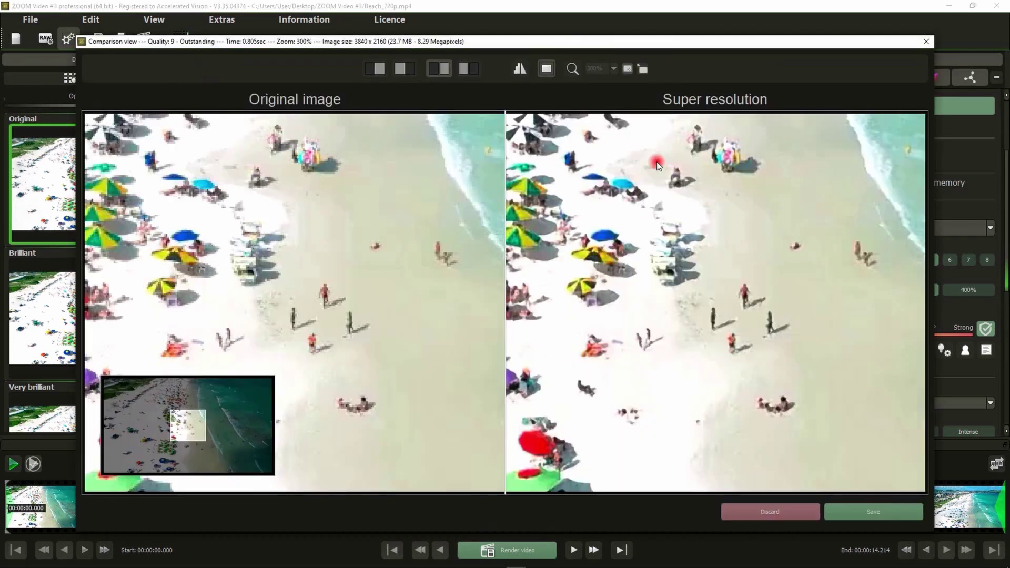
left_click_drag(665, 318, 539, 272)
left_click(572, 68)
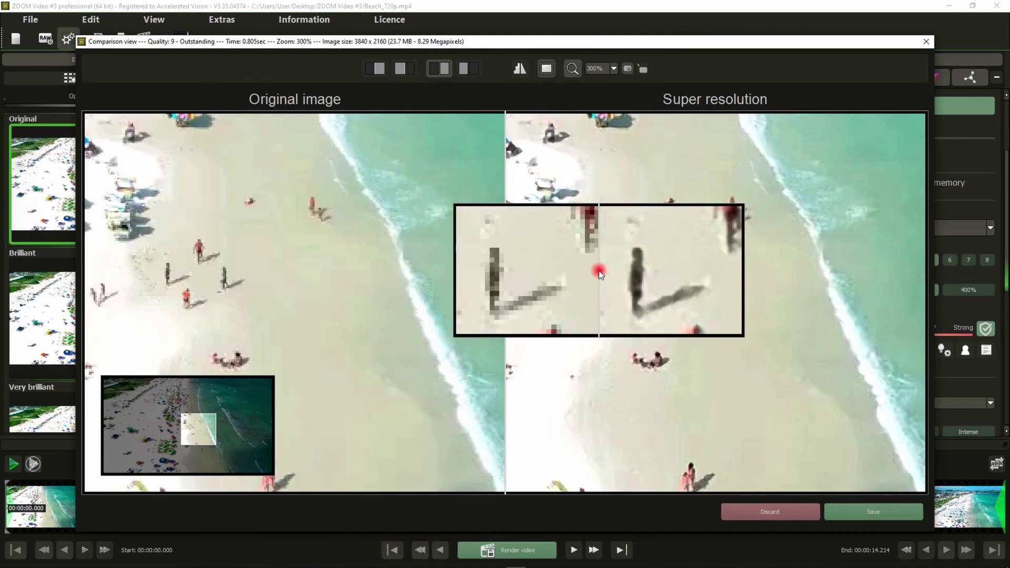
left_click(750, 516)
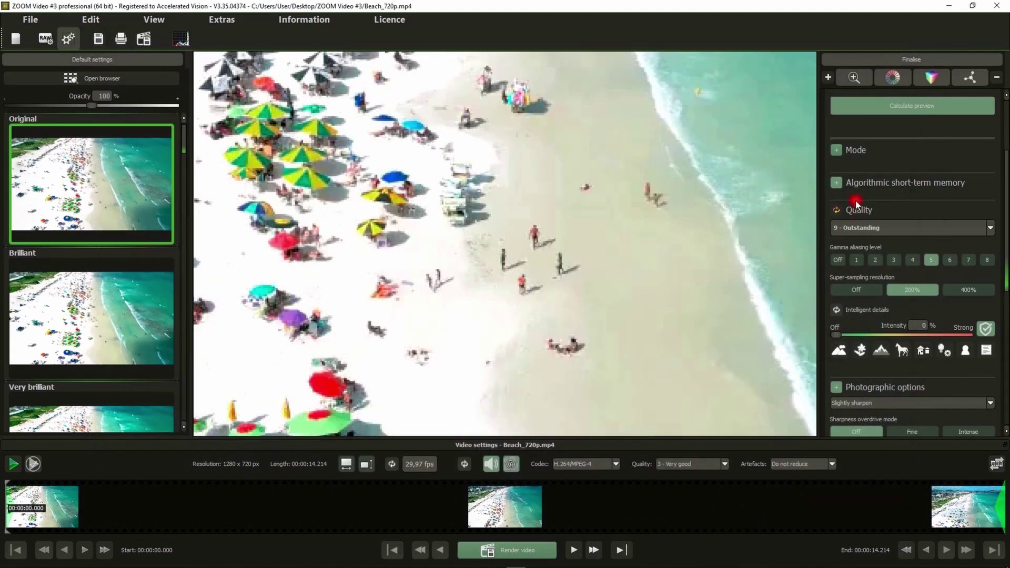
left_click(837, 210)
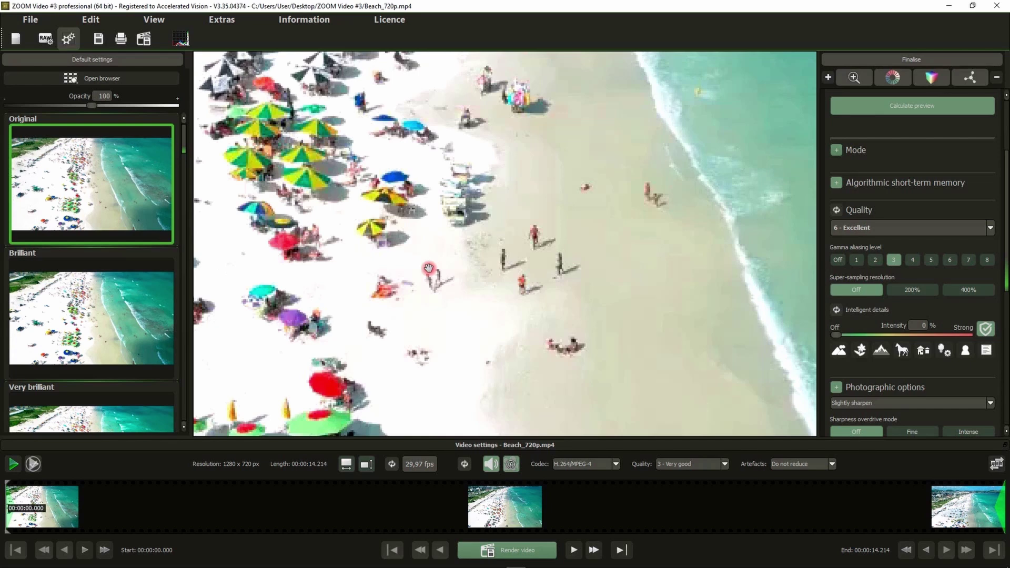
Calculate a comparison preview of the vegetation and dunes at the inland edge of the beach
left_click_drag(341, 302, 721, 311)
left_click_drag(336, 221, 612, 193)
left_click_drag(297, 166, 367, 355)
left_click_drag(334, 178, 342, 305)
left_click_drag(329, 211, 329, 211)
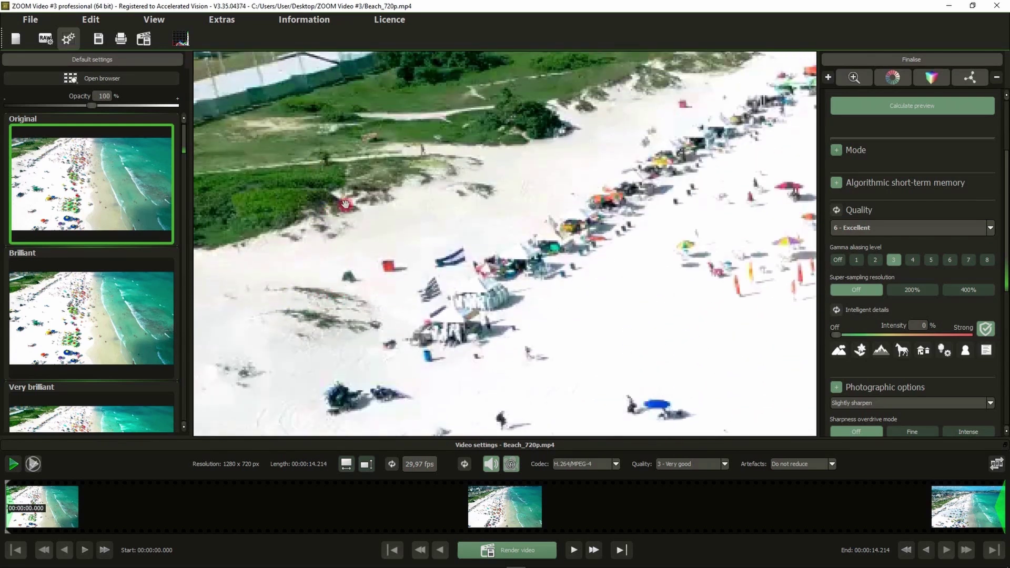
left_click(908, 108)
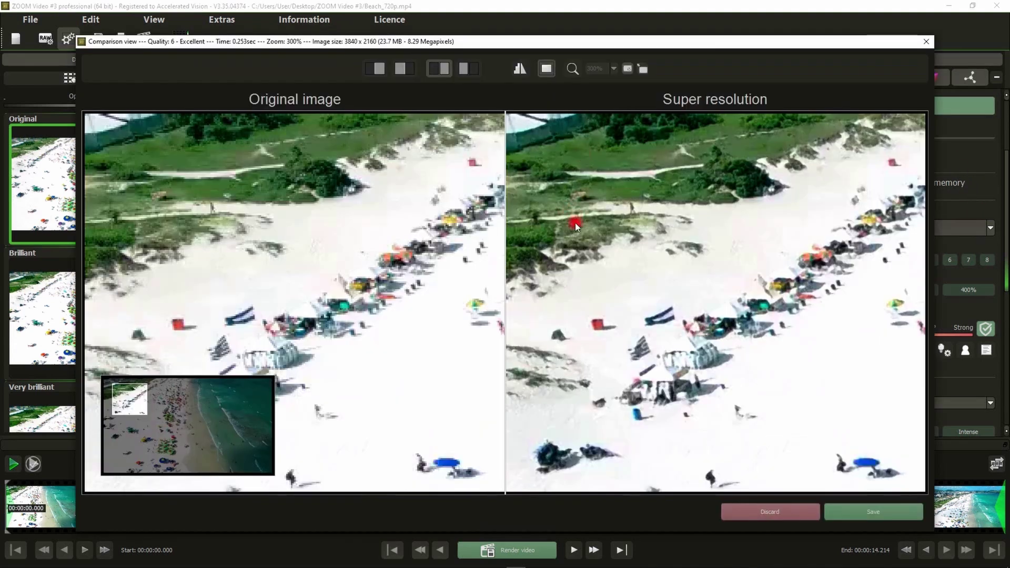
left_click_drag(575, 222, 656, 233)
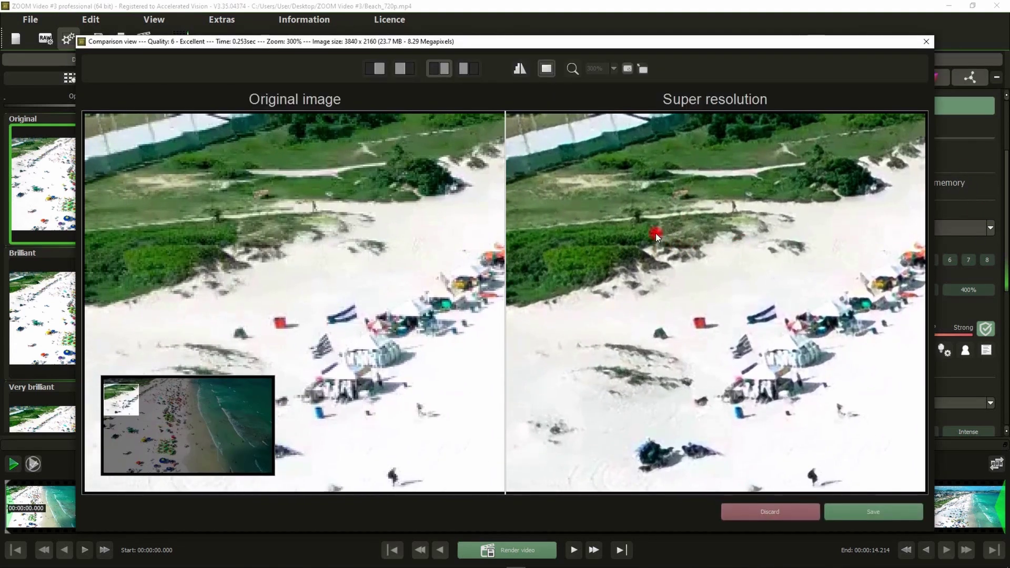
Examine the vegetation and sand through the comparison magnifier at 400%, and discard the preview
left_click(573, 69)
left_click_drag(555, 227, 565, 266)
scroll(566, 267, "up", 1)
left_click(614, 69)
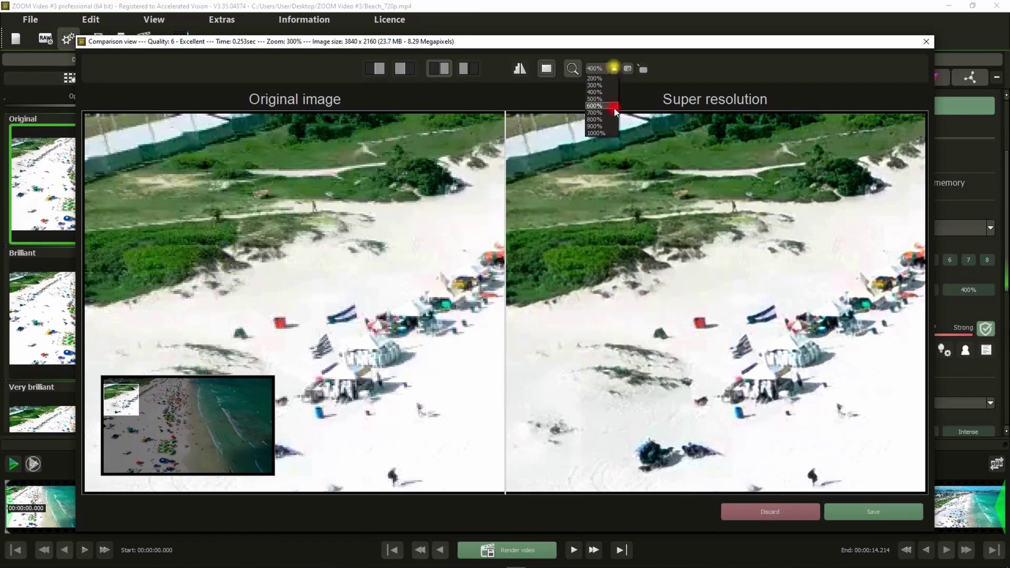
left_click(613, 69)
left_click_drag(610, 179, 579, 245)
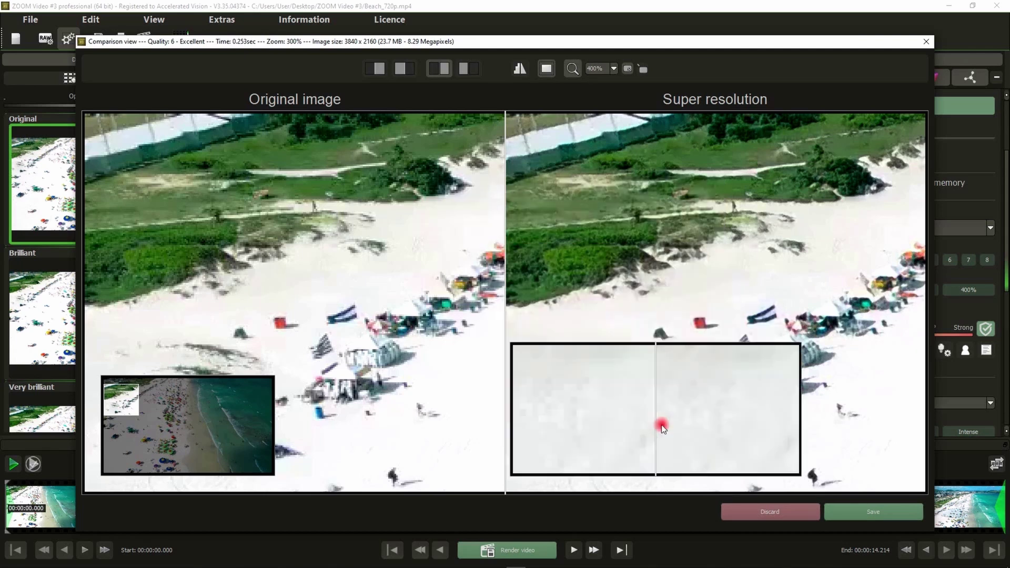
left_click(763, 513)
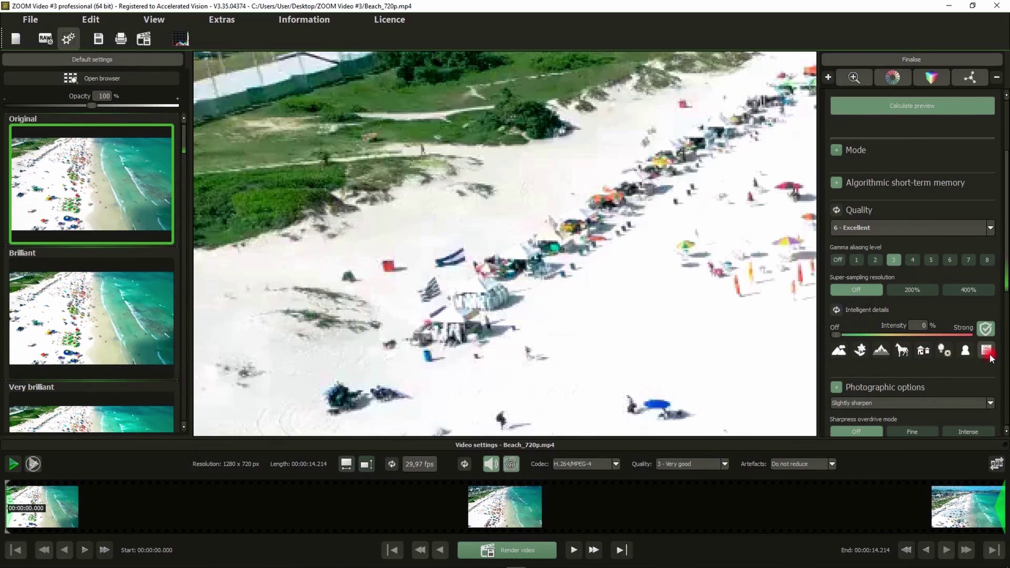
Set the intelligent details intensity to 41% by choosing the animal motif
left_click(880, 336)
left_click(902, 352)
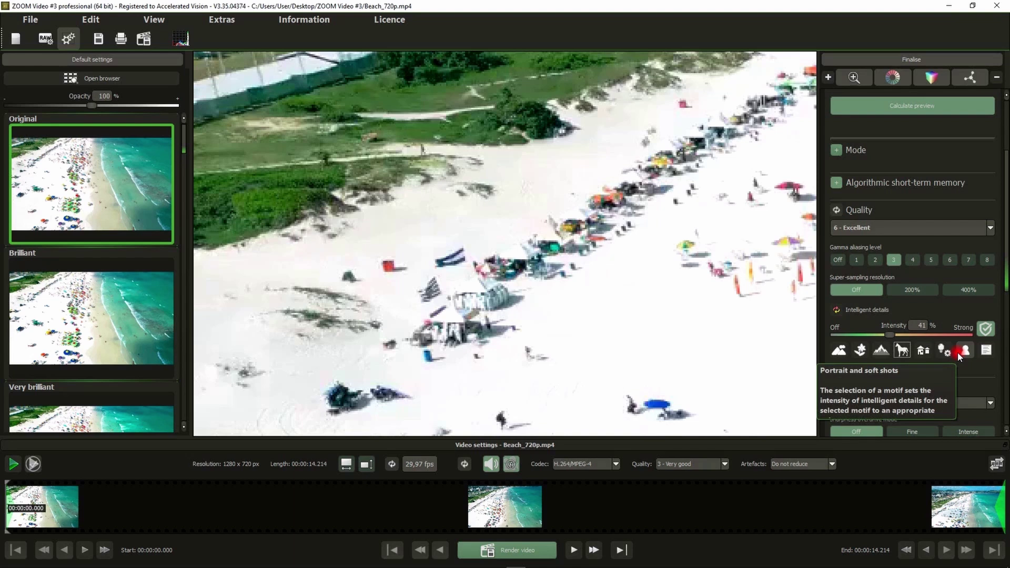
Test a 52% intelligent details intensity in a magnified comparison preview, discard that preview, and set the intensity to 23%
left_click_drag(889, 335, 905, 337)
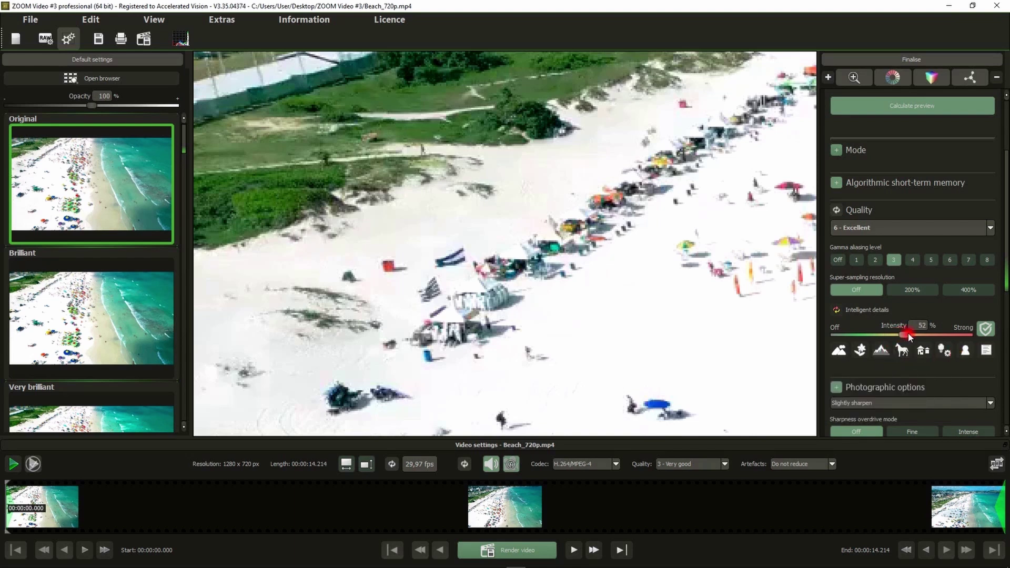
left_click(910, 107)
left_click_drag(592, 175, 740, 216)
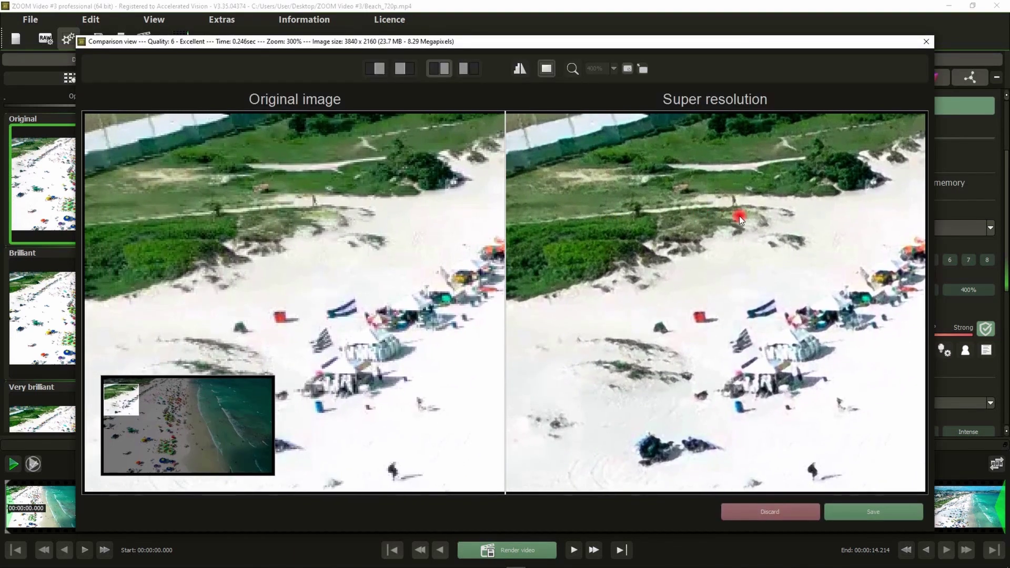
left_click(573, 68)
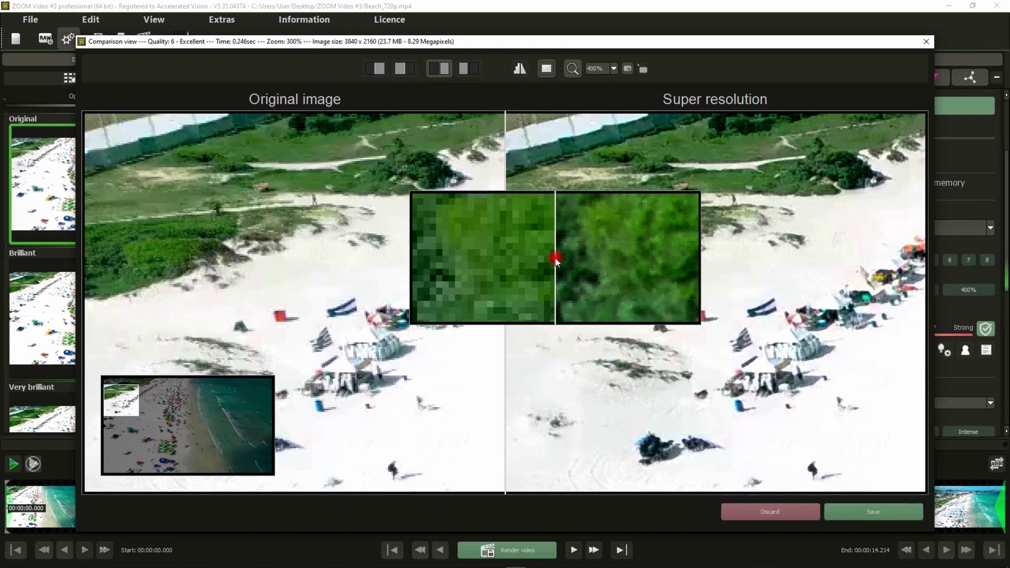
left_click(752, 513)
left_click_drag(898, 337, 864, 334)
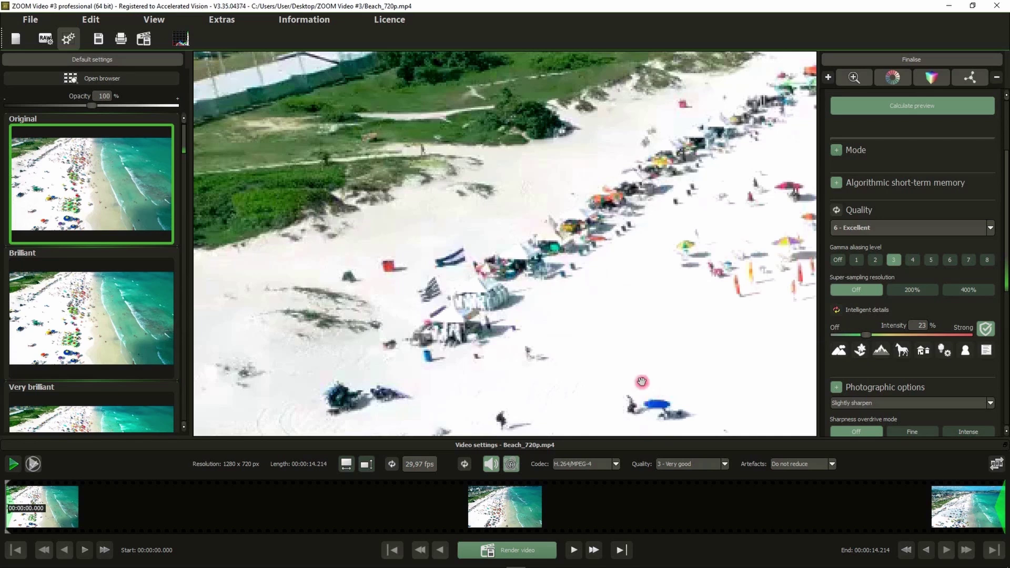
Review the output codec and video quality choices, keeping H.264/MPEG-4 and 3 - Very good
left_click(589, 465)
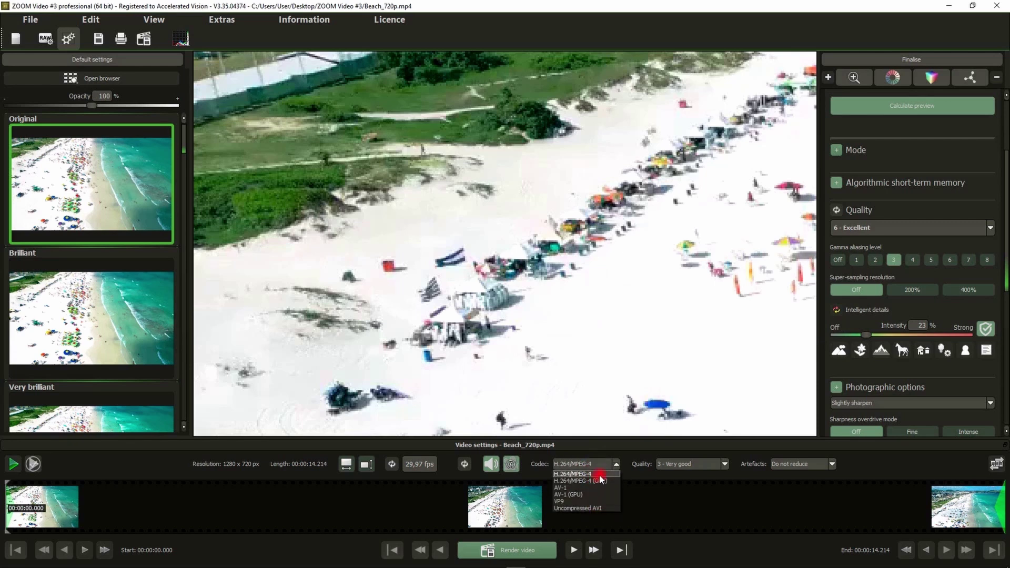
left_click(544, 474)
left_click(702, 464)
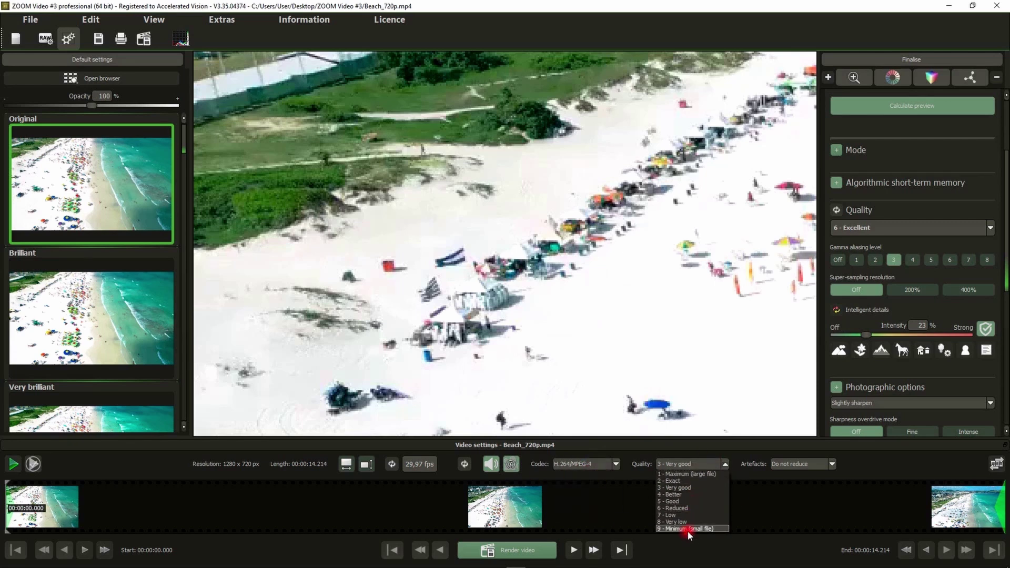
left_click(694, 490)
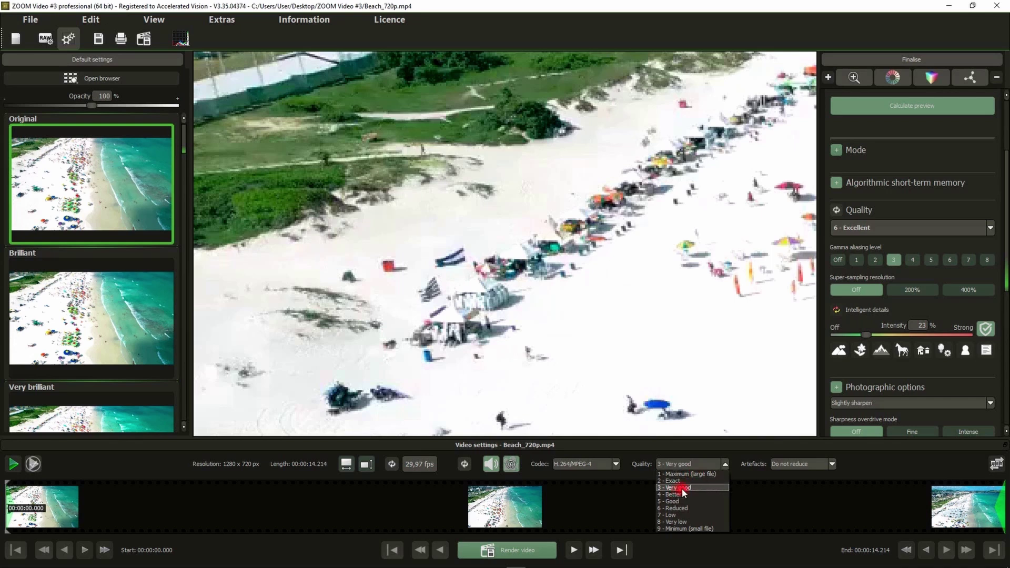
left_click(682, 488)
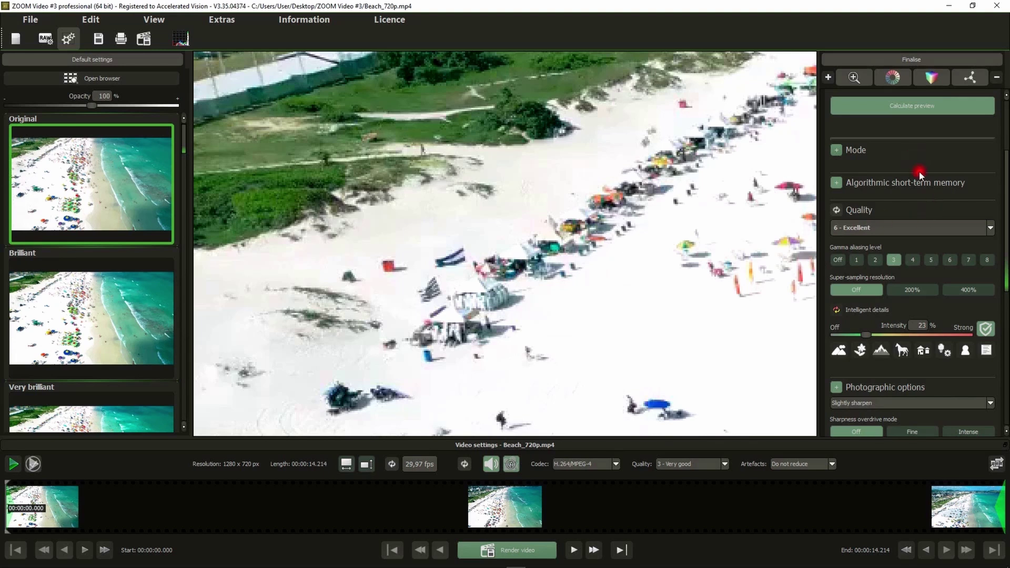
Try the HDR Look Temperature Frozen LUT photo style on the video and reset the photo style
scroll(952, 209, "up", 3)
scroll(952, 207, "down", 1)
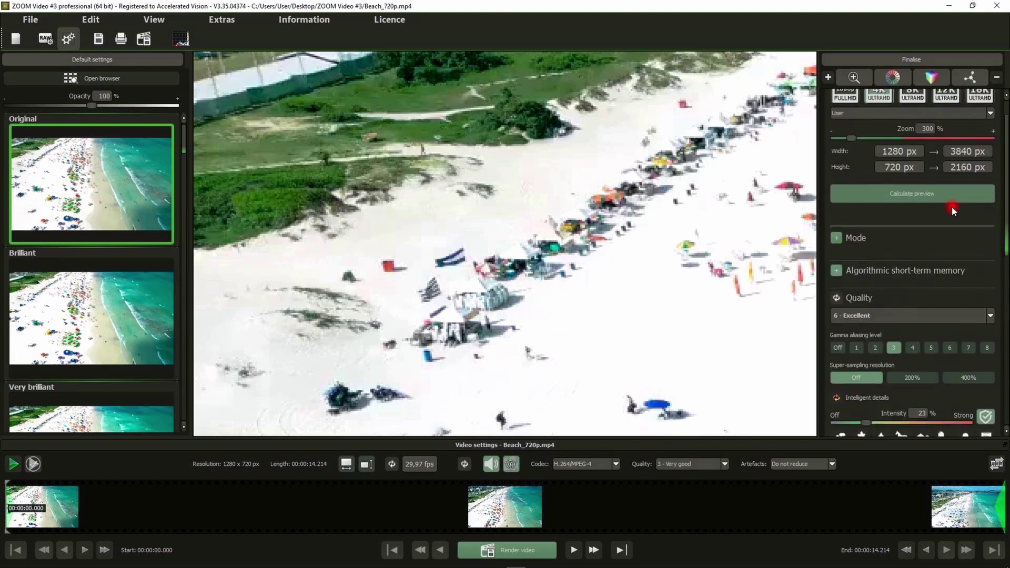
left_click(853, 79)
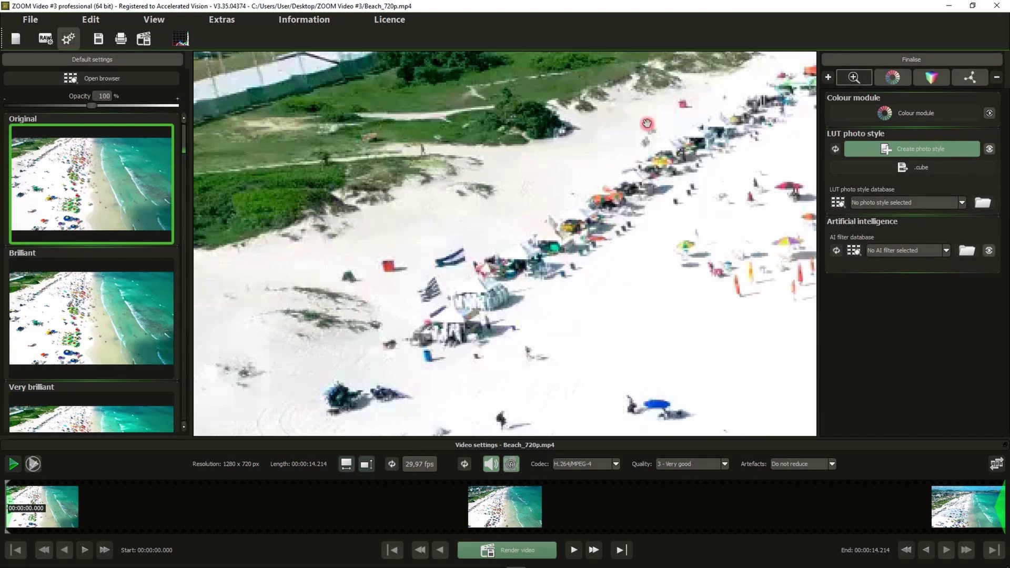
left_click(893, 201)
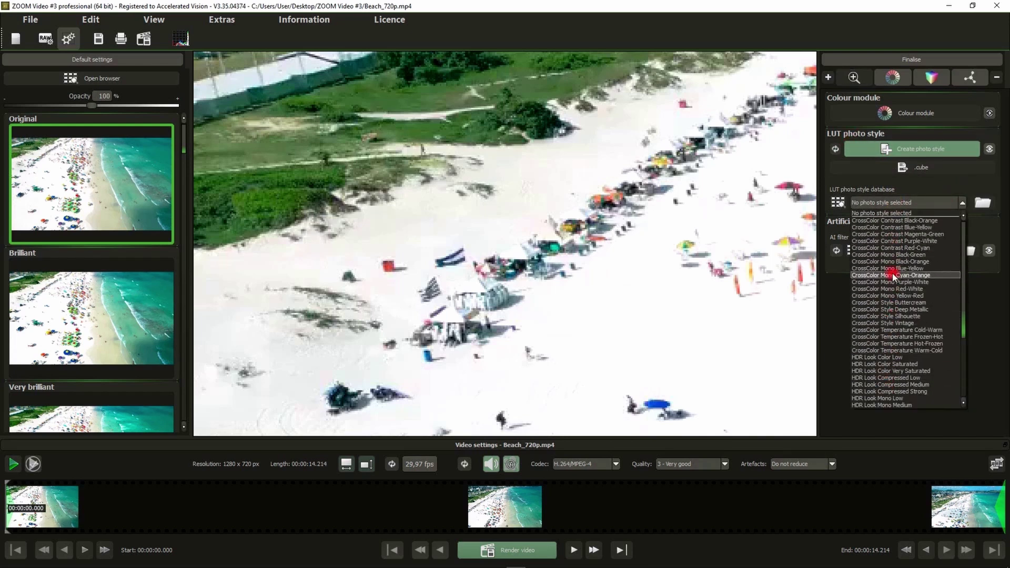
scroll(893, 345, "down", 4)
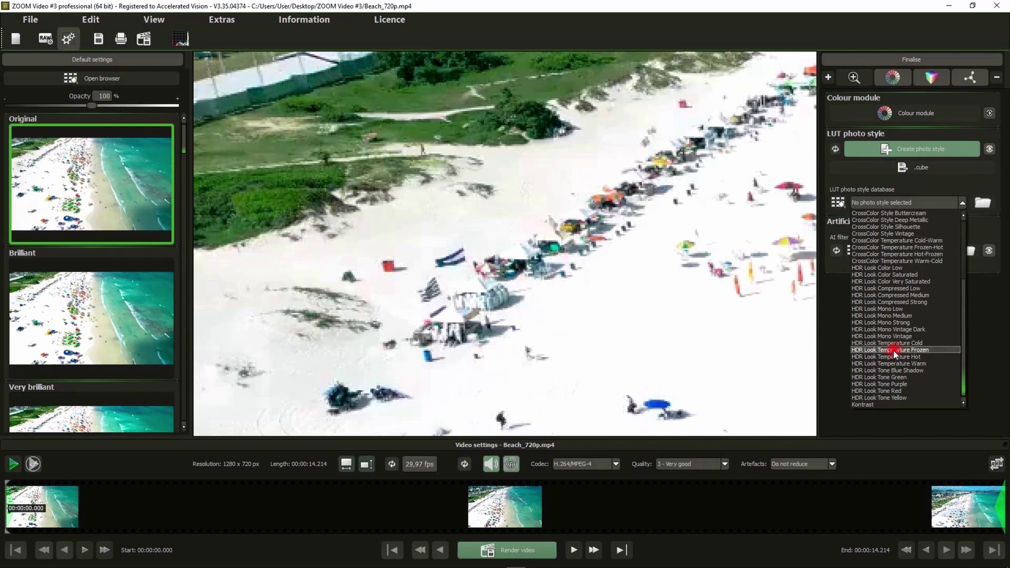
left_click(895, 351)
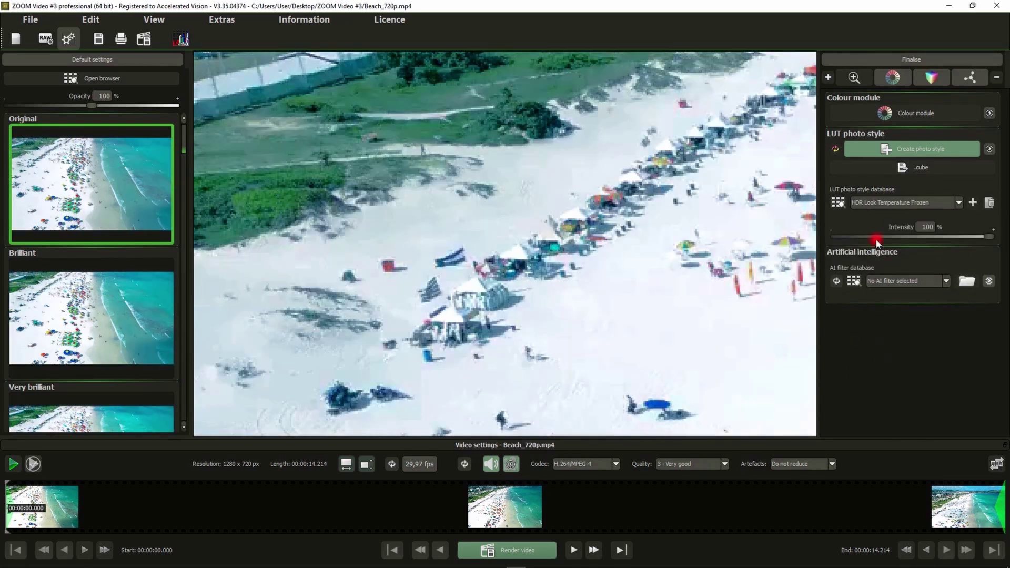
left_click(899, 199)
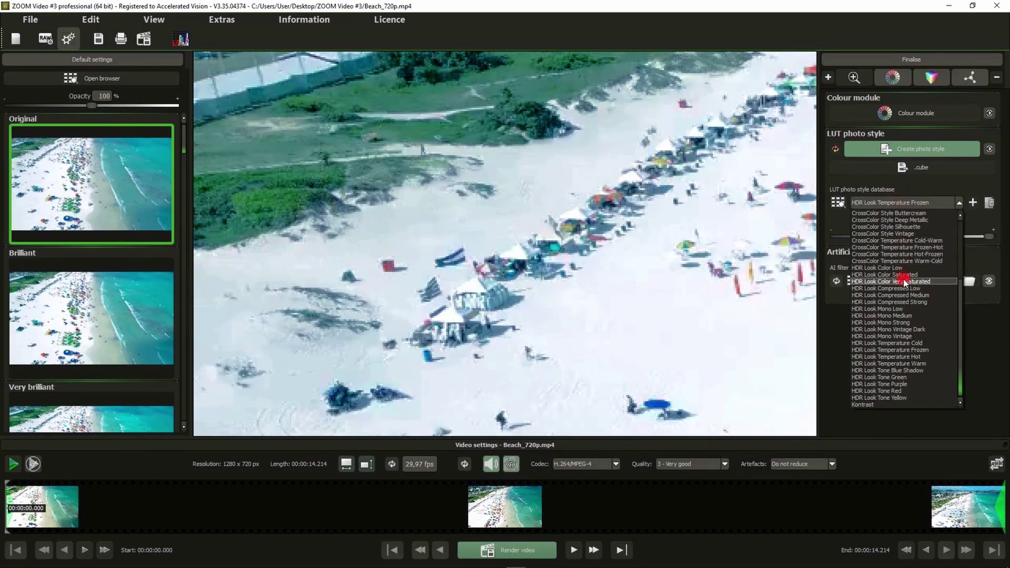
left_click(899, 203)
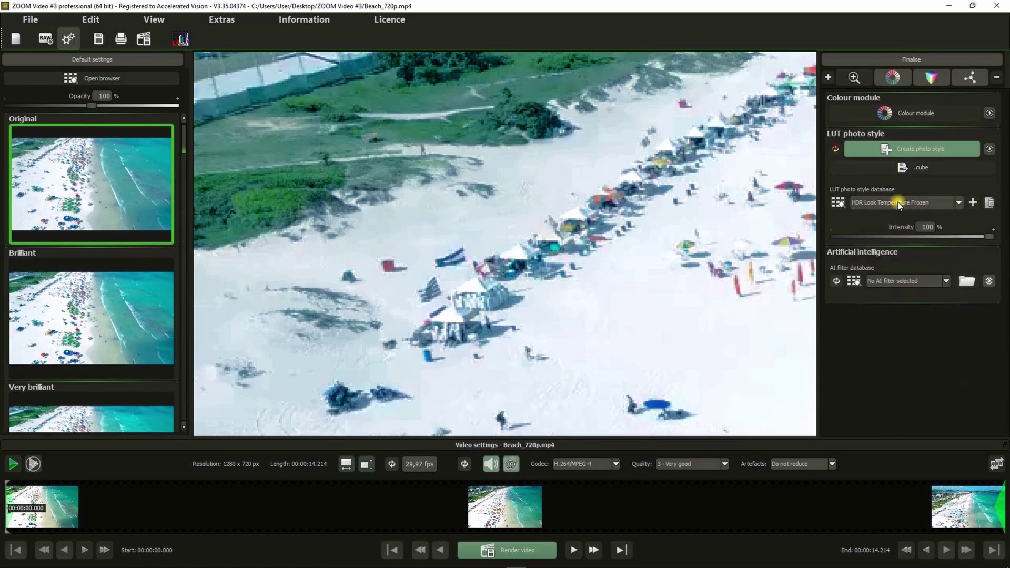
left_click(894, 204)
left_click(834, 149)
Look through the AI filter database without applying a filter, and return to the video resolution settings
left_click(894, 249)
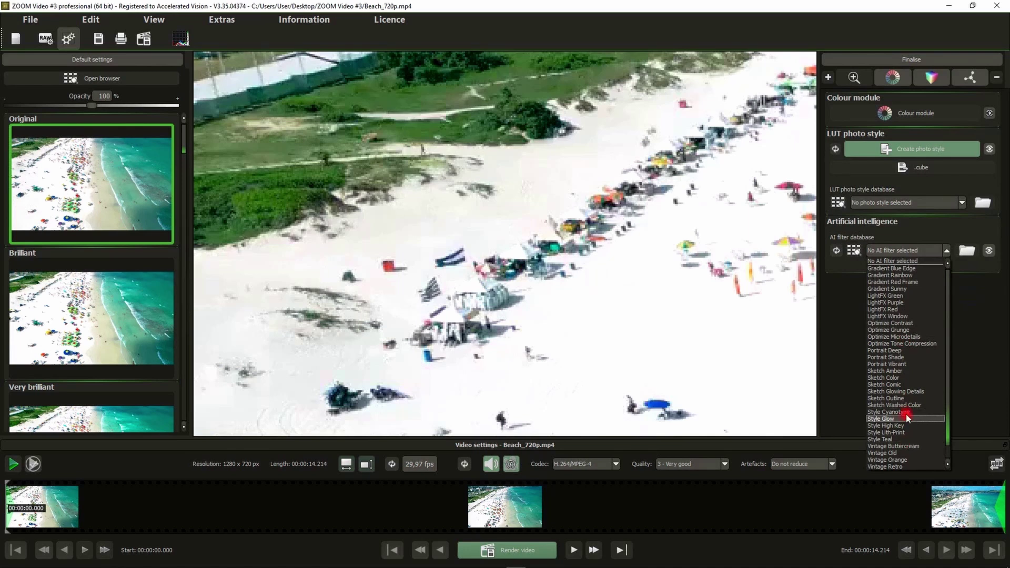
left_click(842, 308)
left_click(854, 77)
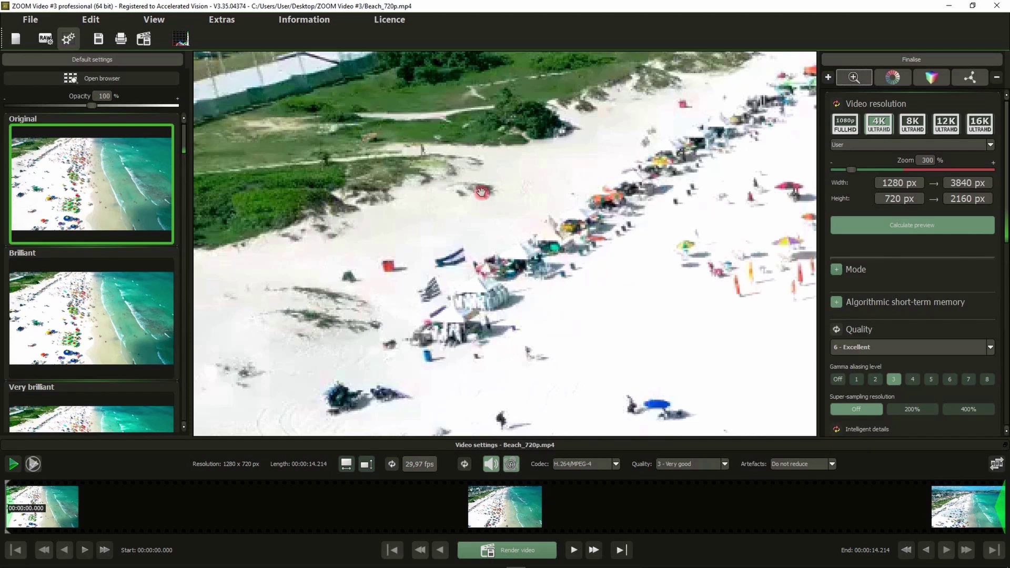
Render the upscaled video and save it as Beach_720p_4K in MP4 format in the ZOOM Video #3 folder
mouse_move(547, 550)
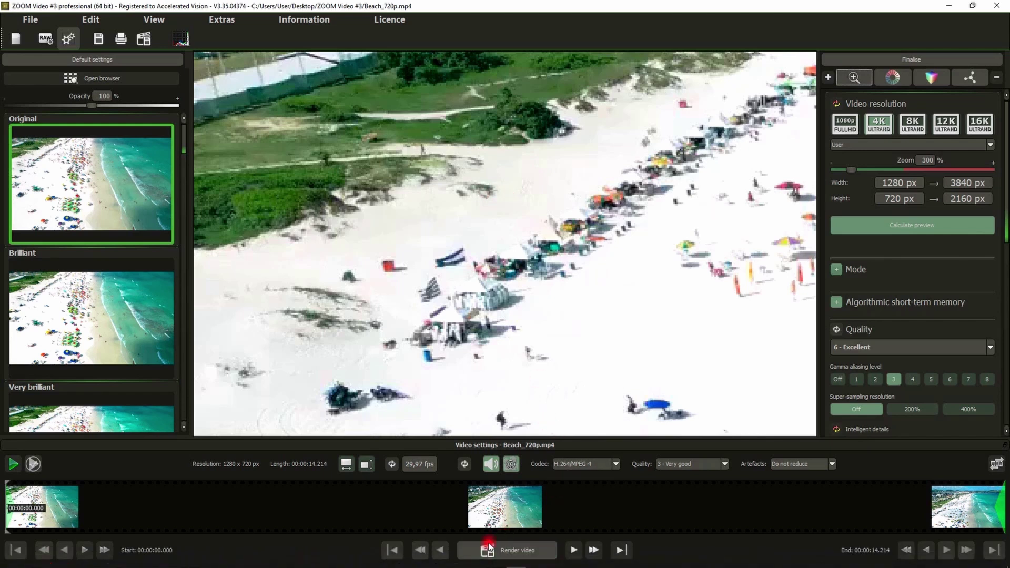
left_click(506, 549)
left_click(152, 271)
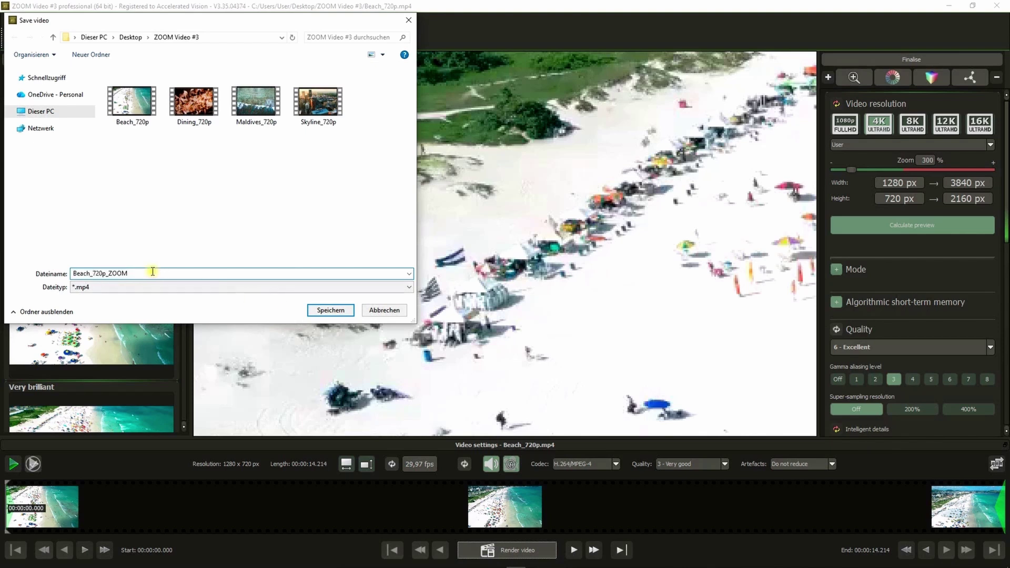
key("BackSpace")
key("BackSpace")
key("BackSpace")
key("BackSpace")
type("4K")
left_click(337, 312)
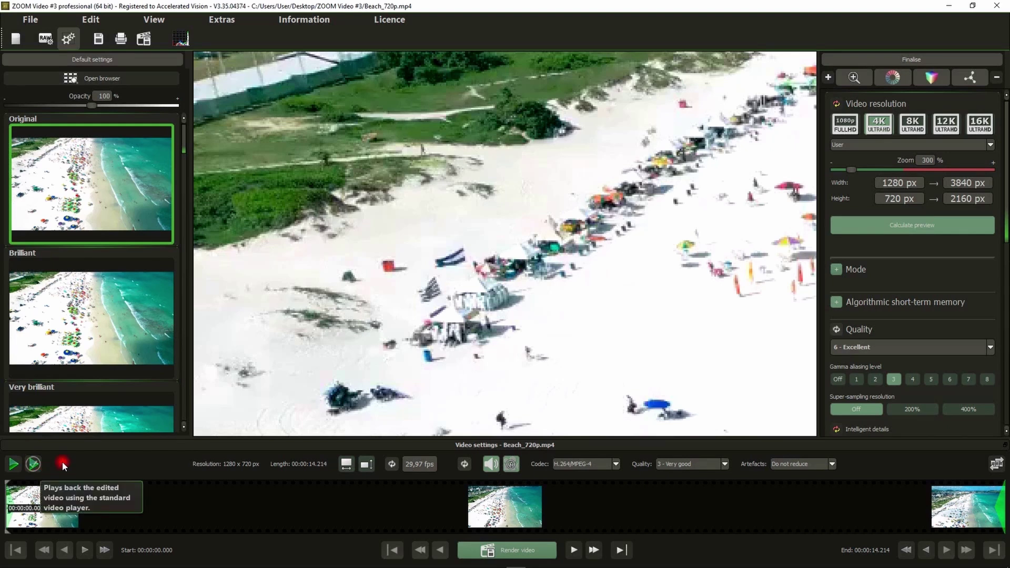
Play the rendered Beach_720p_4K video in the standard video player, and close the player
left_click(41, 467)
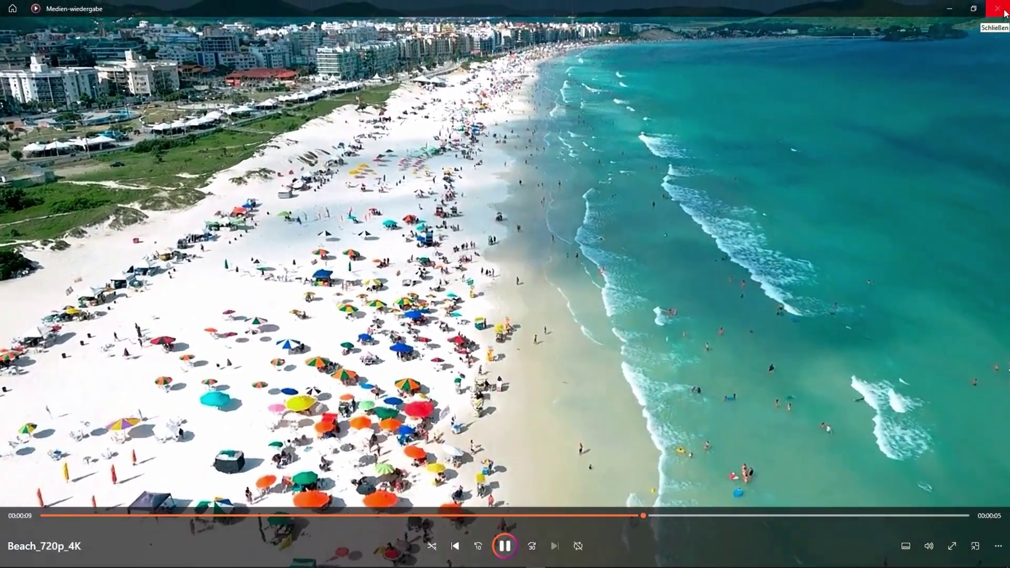
left_click(999, 9)
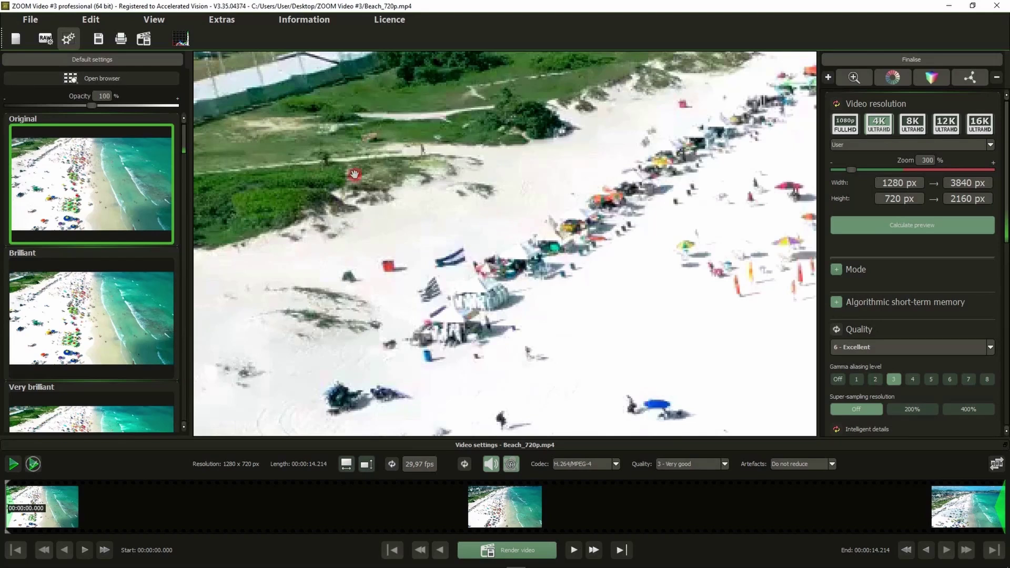
Examine the interface refresh options for video calculation in the program settings, and cancel the dialog
left_click(224, 20)
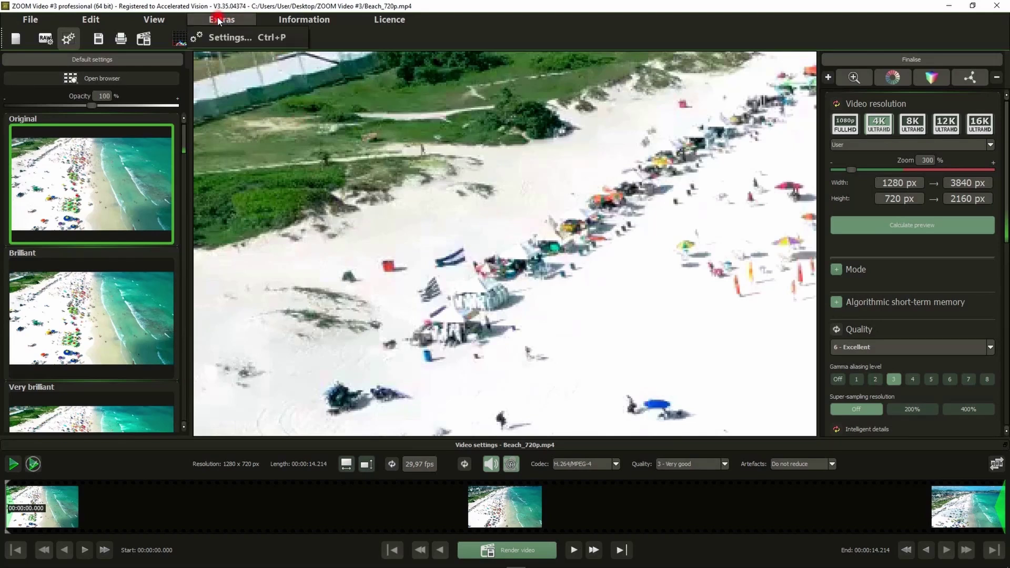
left_click(229, 36)
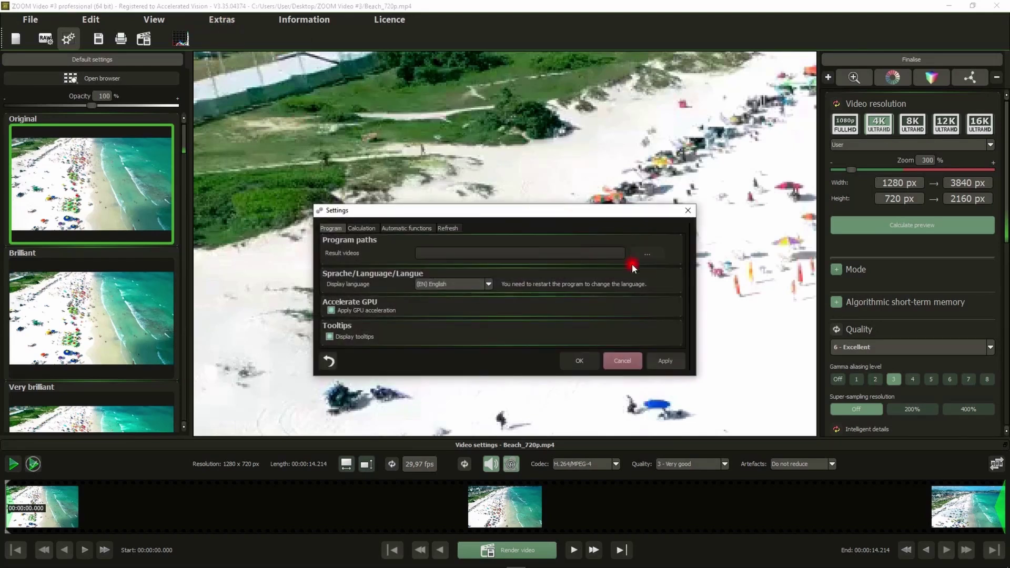
left_click(449, 228)
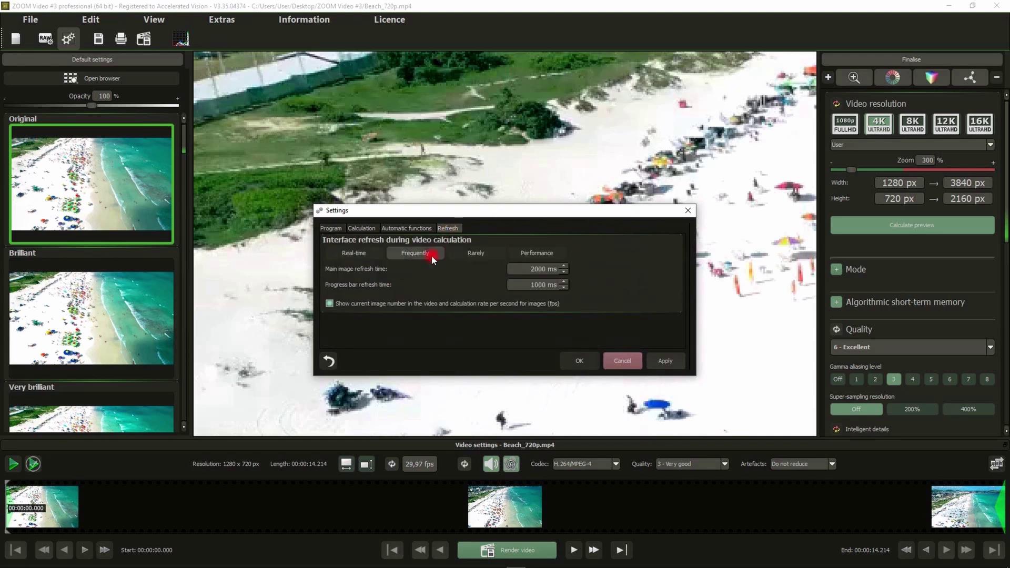
left_click(330, 304)
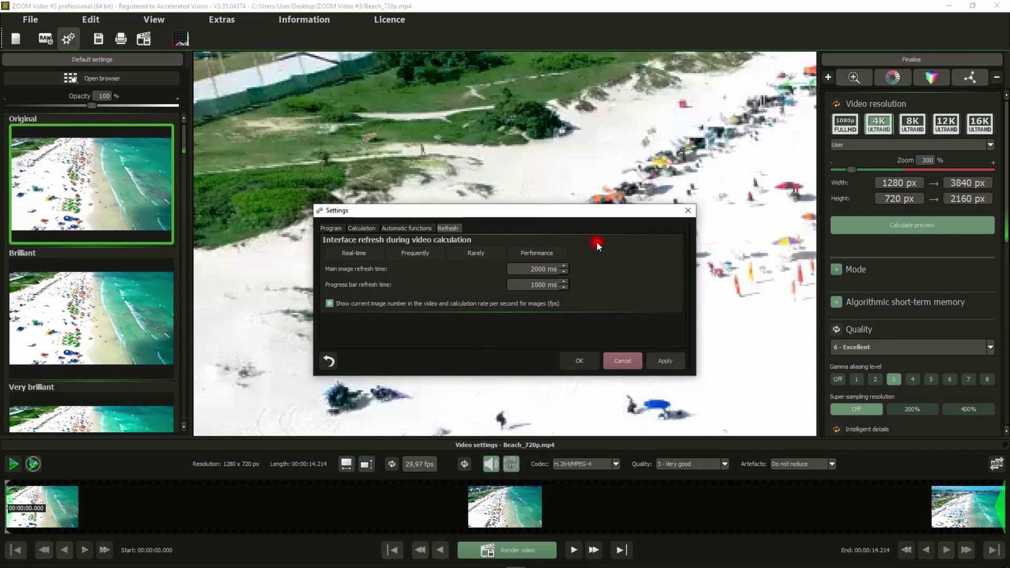
left_click(624, 361)
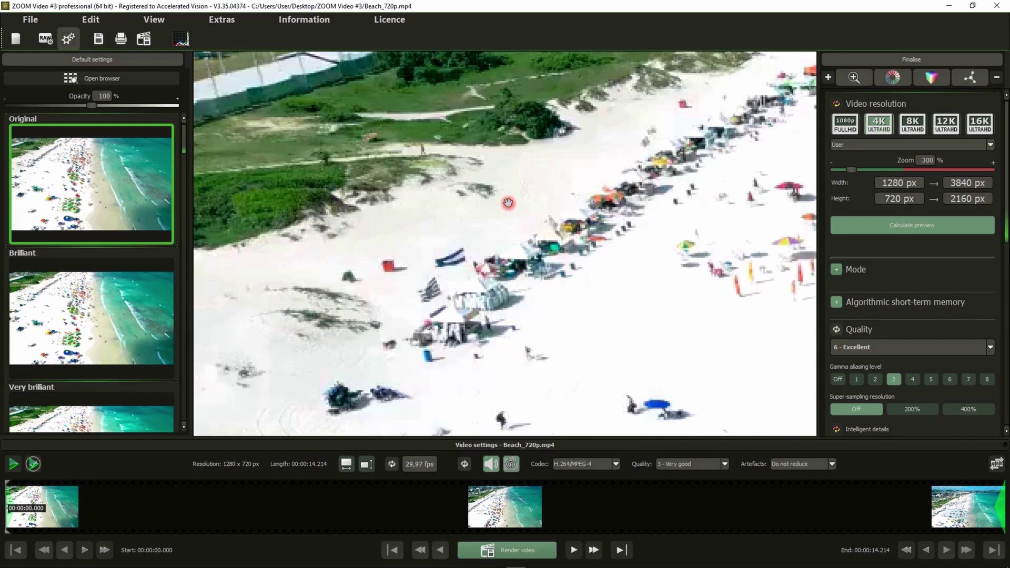